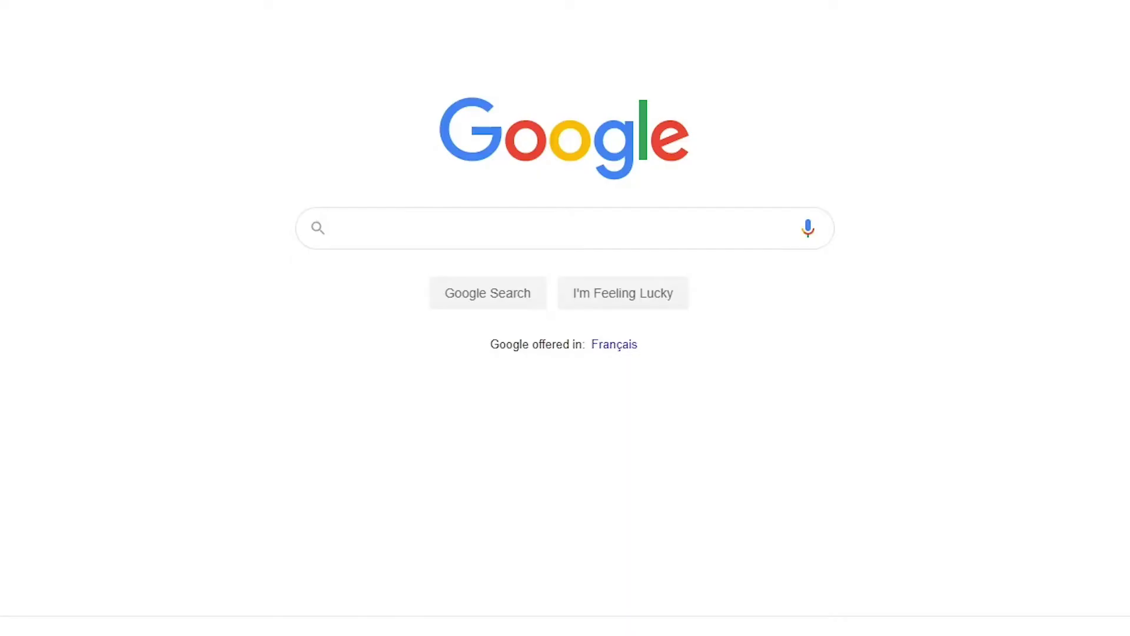
text(Veed)
Search Google for 'Veed' and go to the VEED projects workspace.
key(Return)
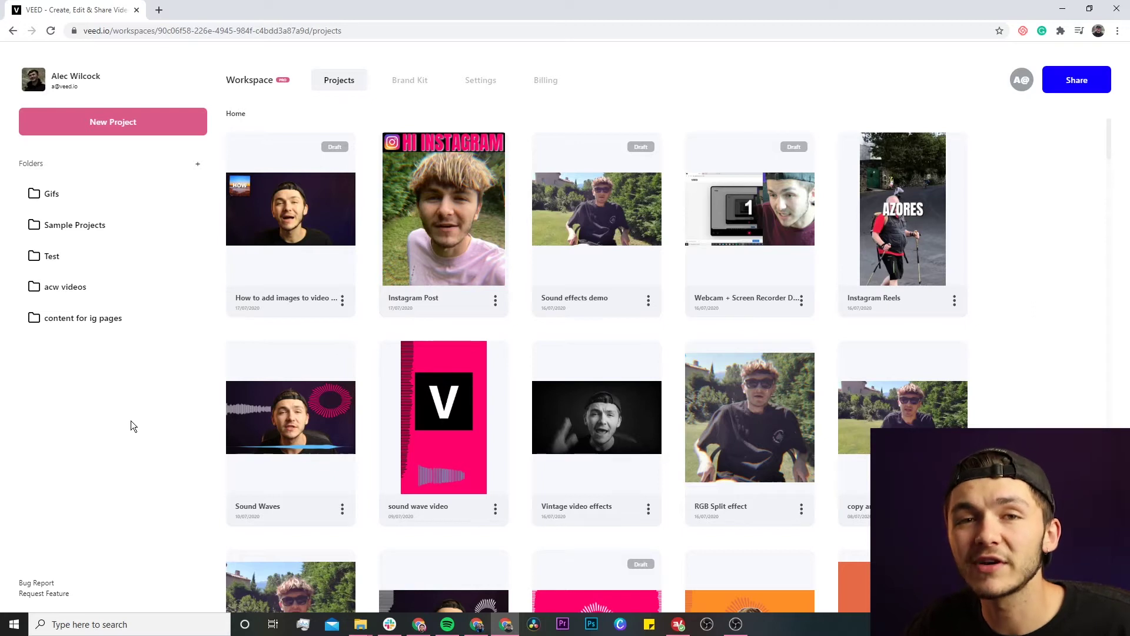
Create a new project and upload 'Instagram Reels Clip.MOV' into it.
click(158, 126)
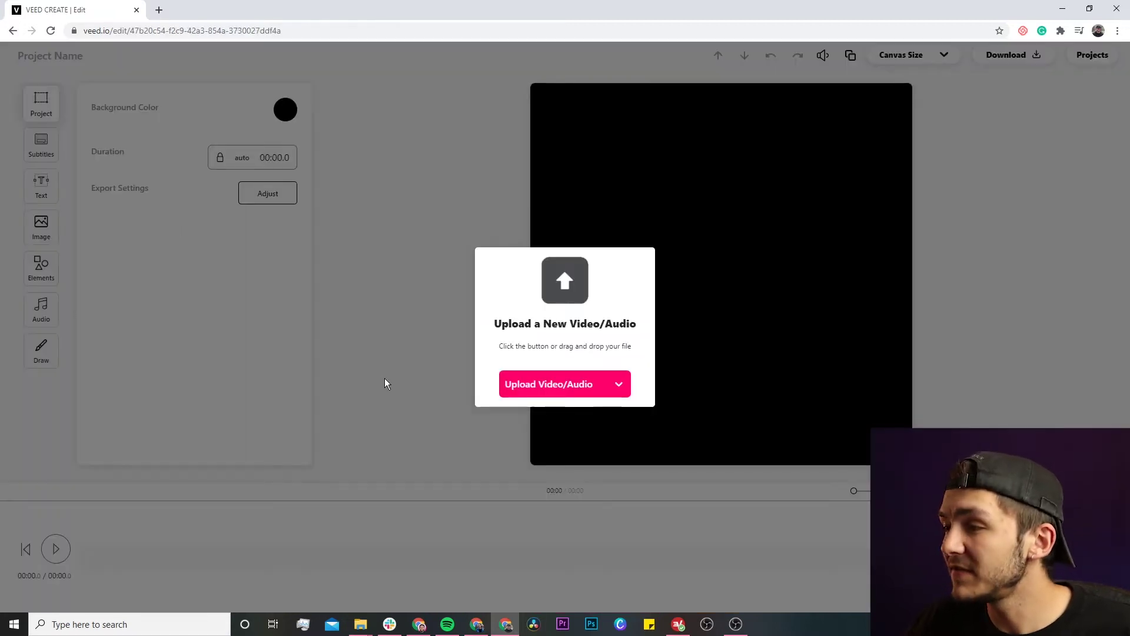
click(537, 384)
click(336, 303)
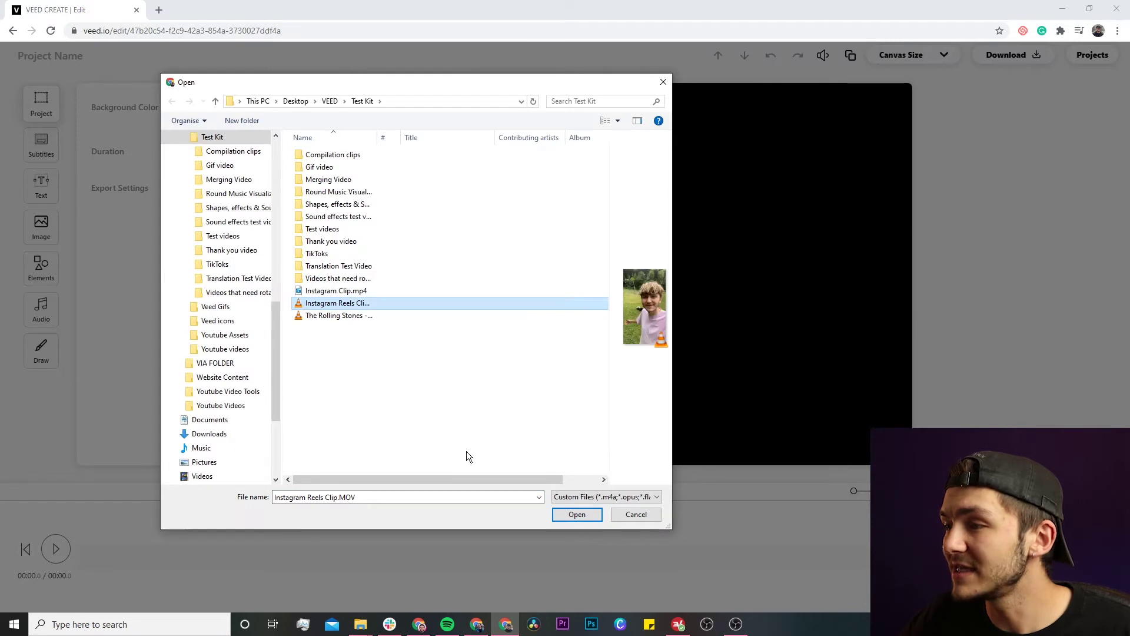
click(576, 515)
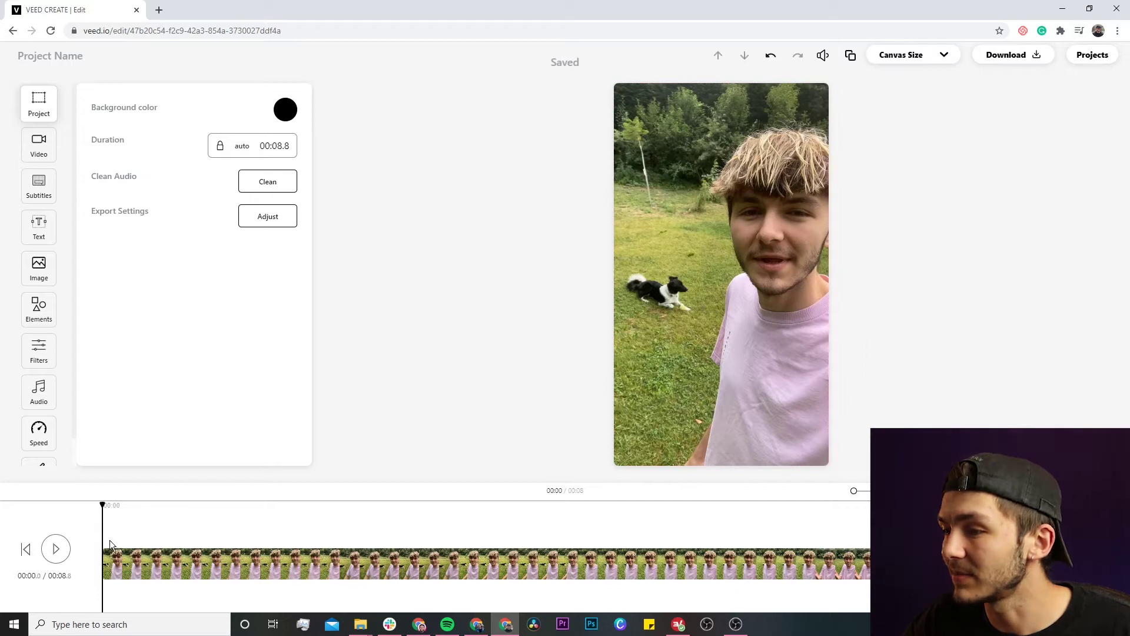
click(58, 549)
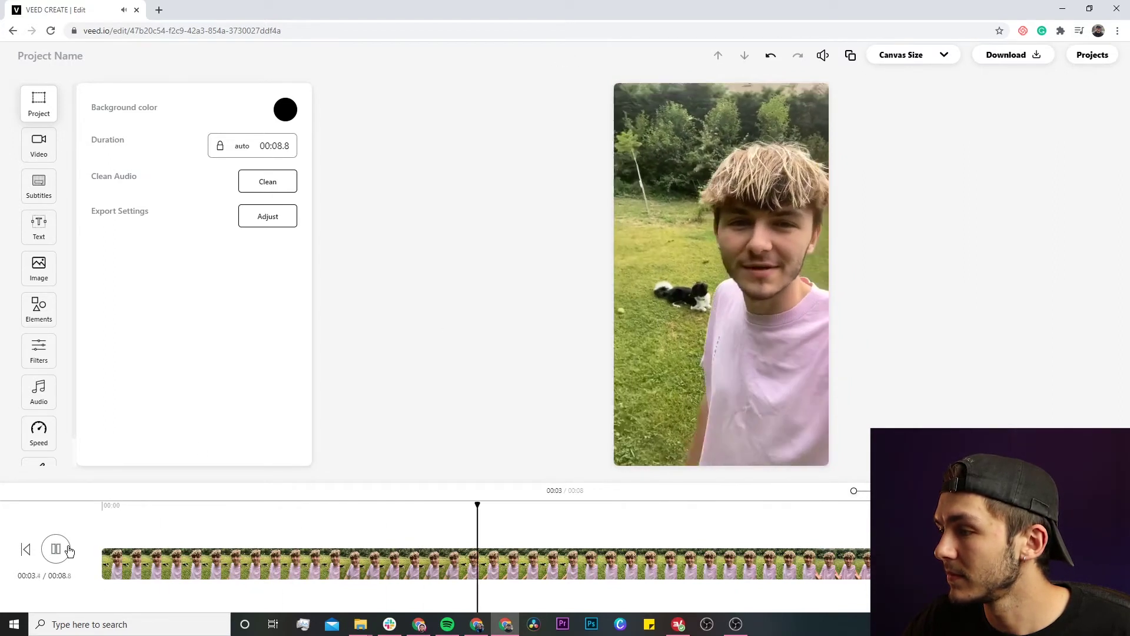
click(57, 549)
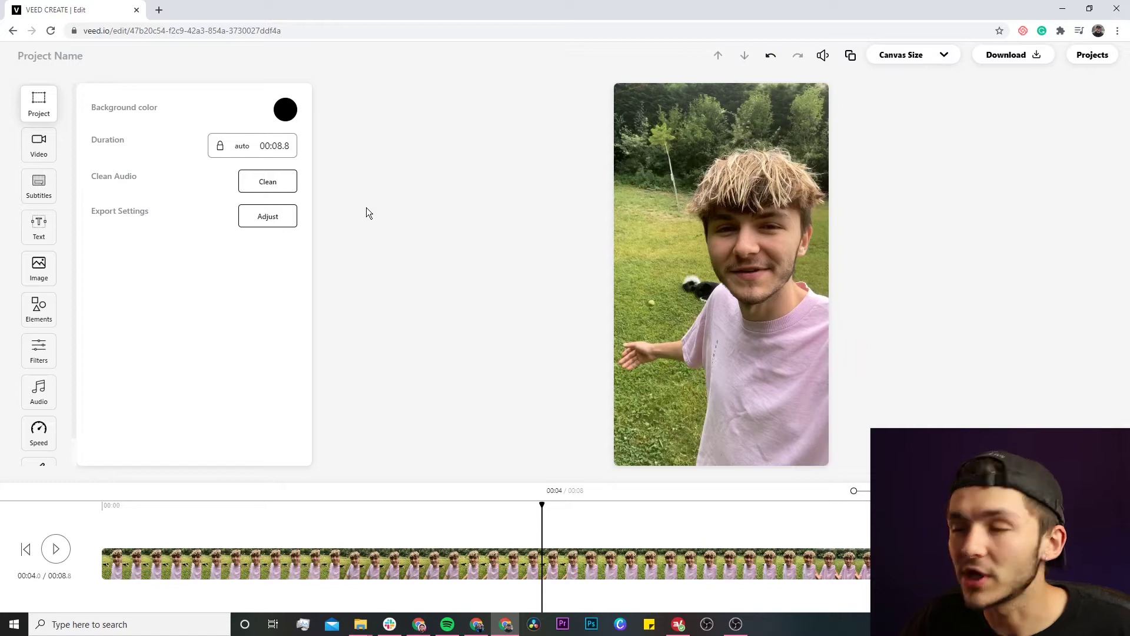
click(49, 186)
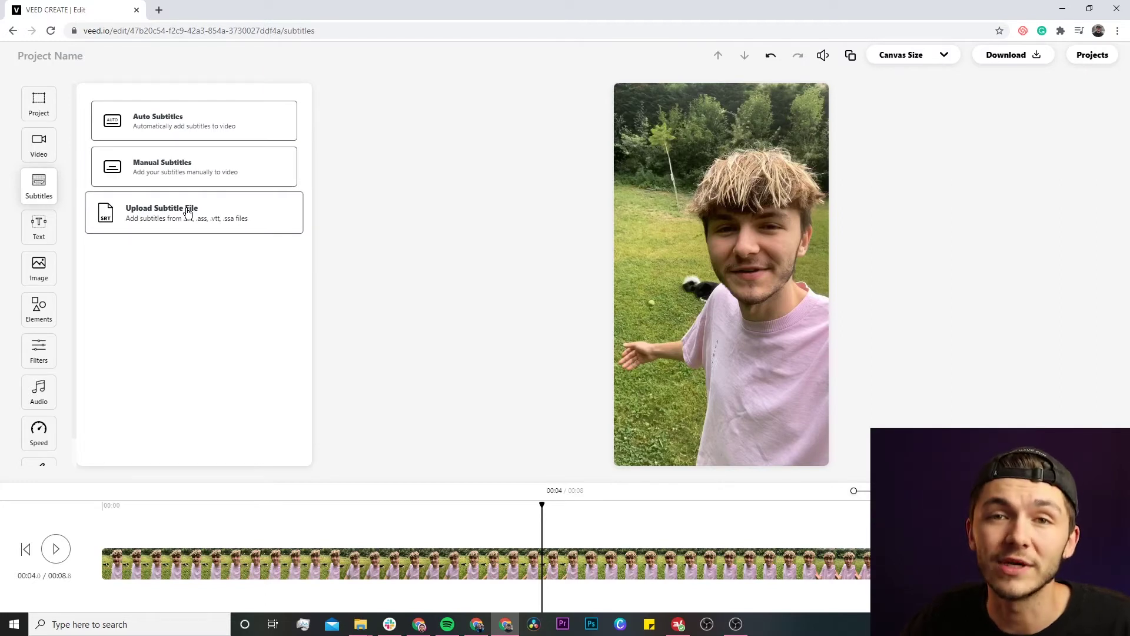
Start Auto Subtitles with English (United States) as the detection language.
click(196, 116)
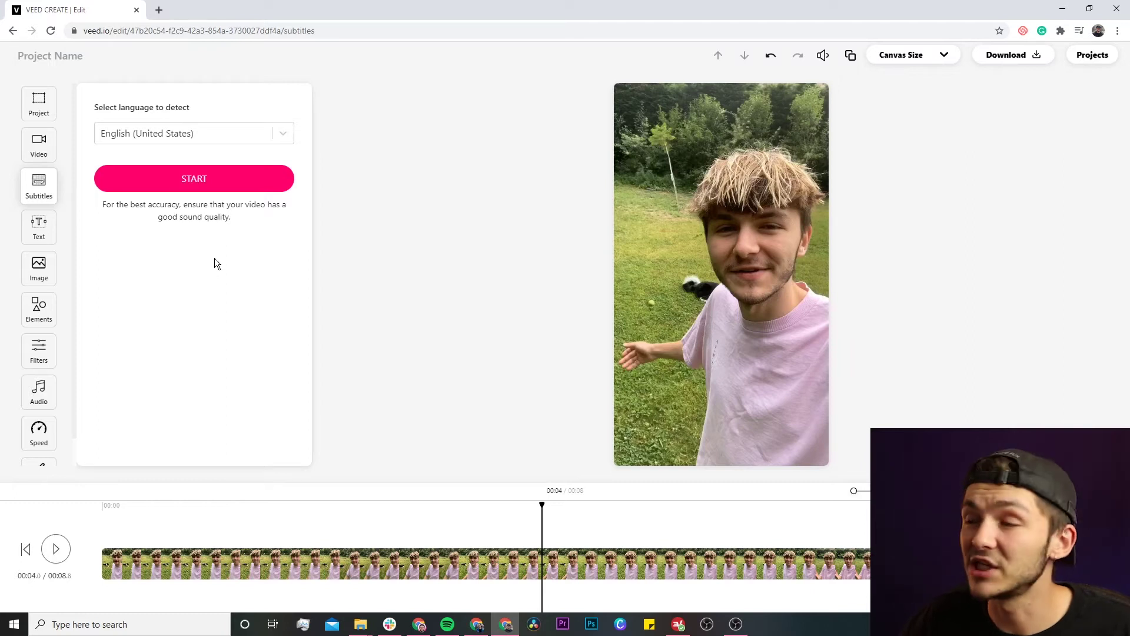
click(284, 137)
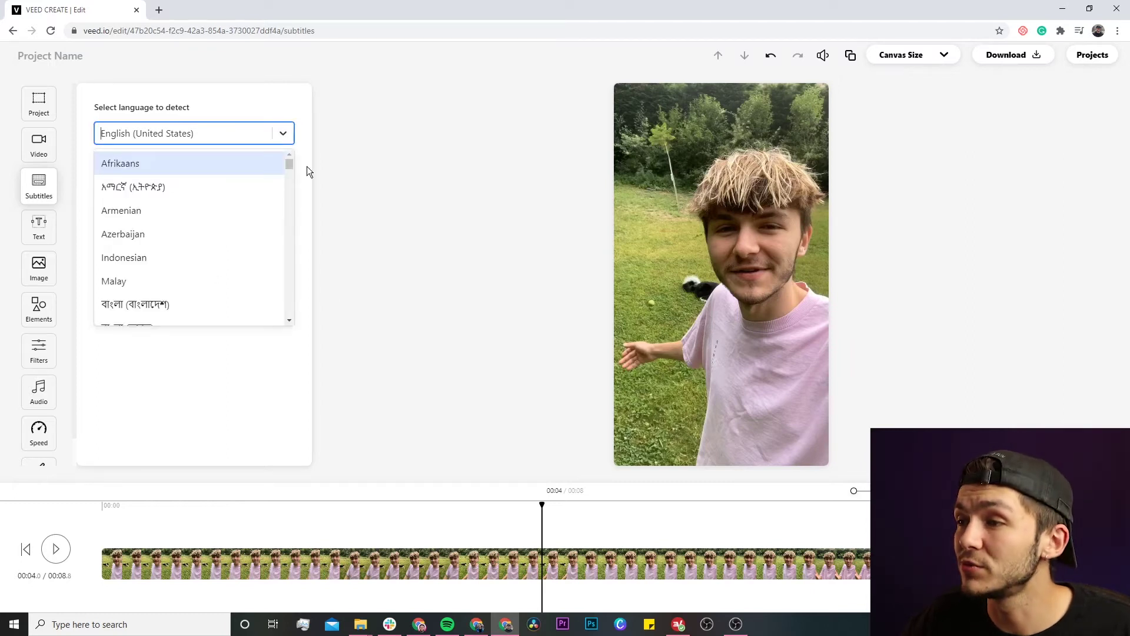
click(233, 400)
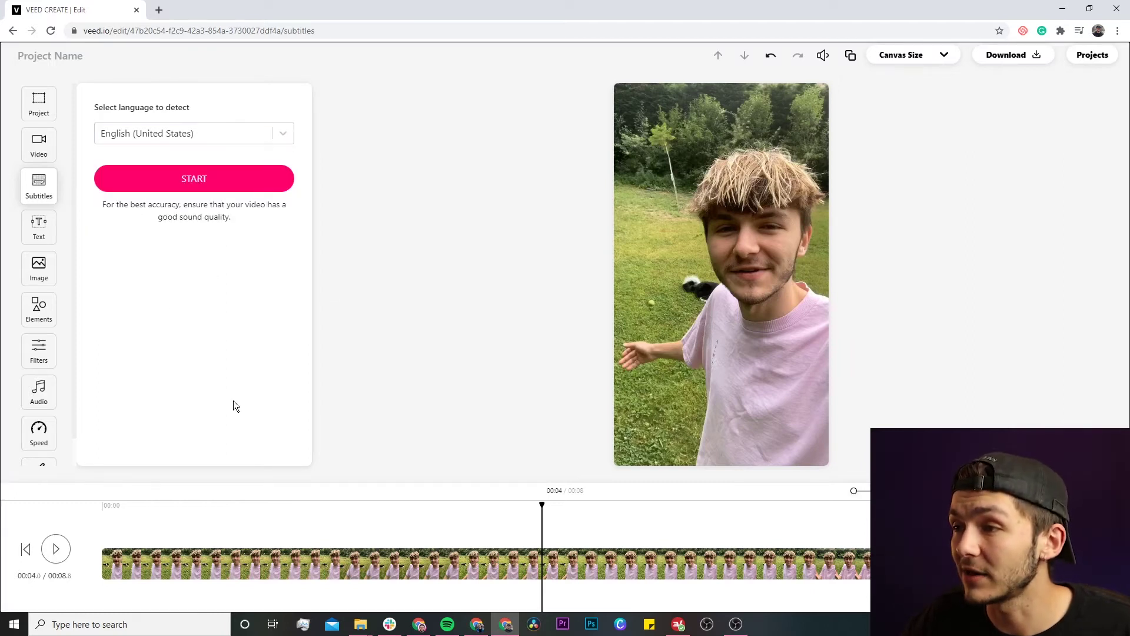
click(224, 184)
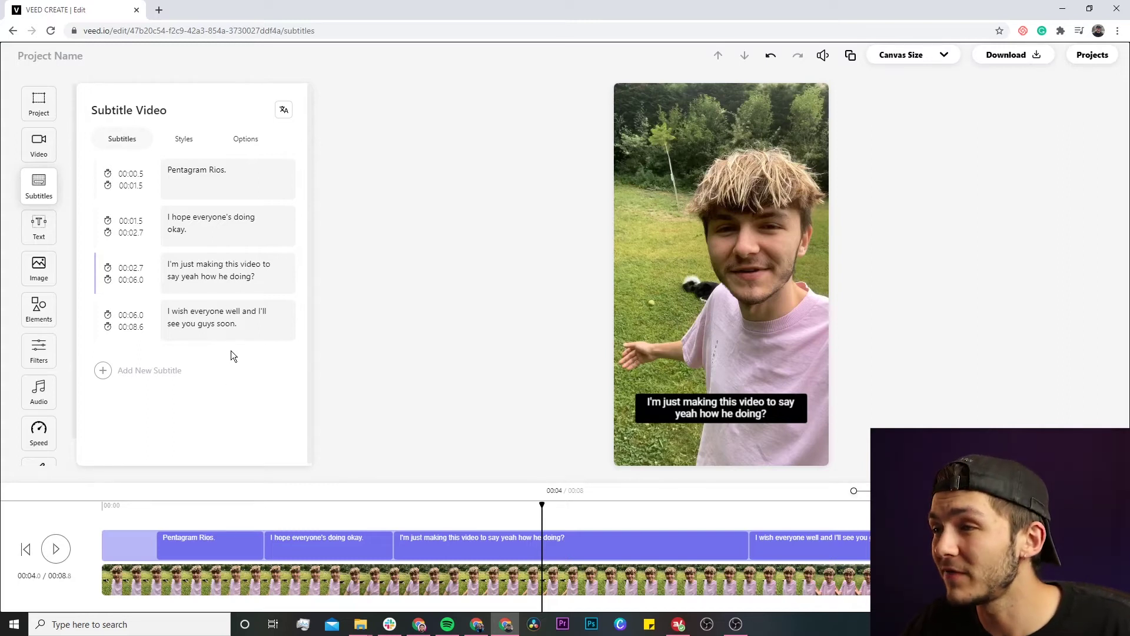
Change the first subtitle to 'Hey, Instagram Reels.' and replay the clip from the start.
double_click(241, 172)
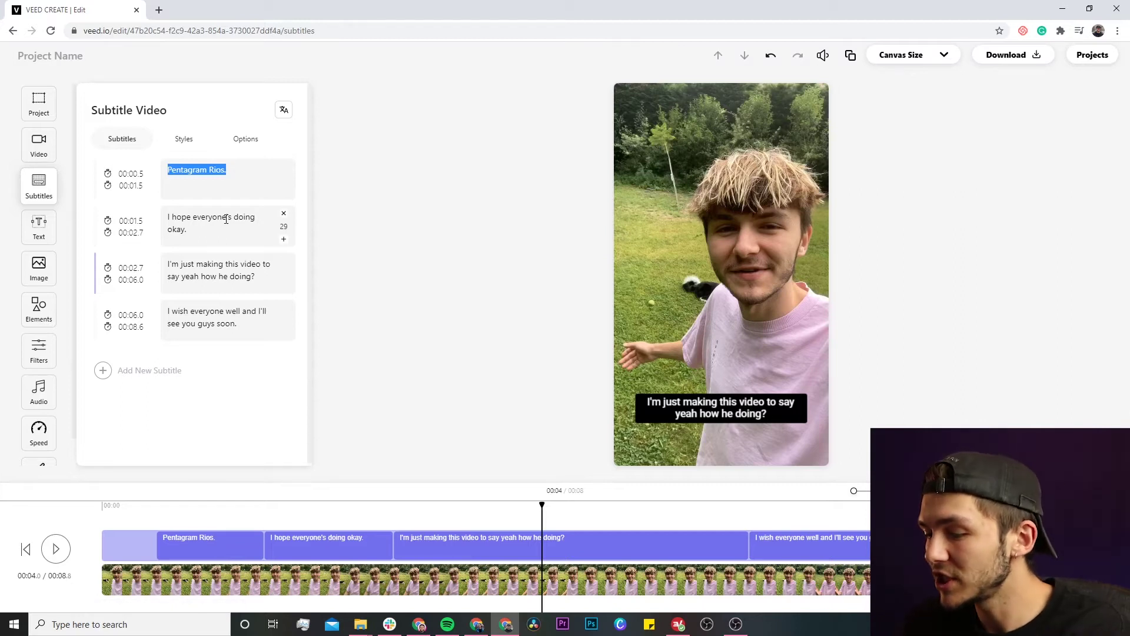
text(Hey, Instagram Reels)
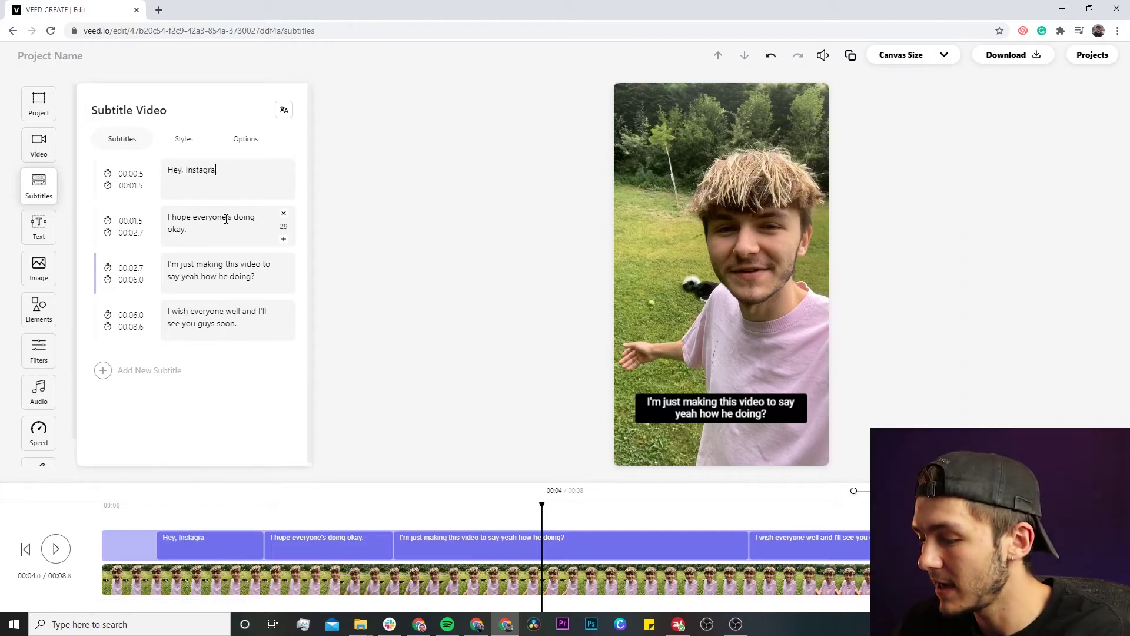
text(.)
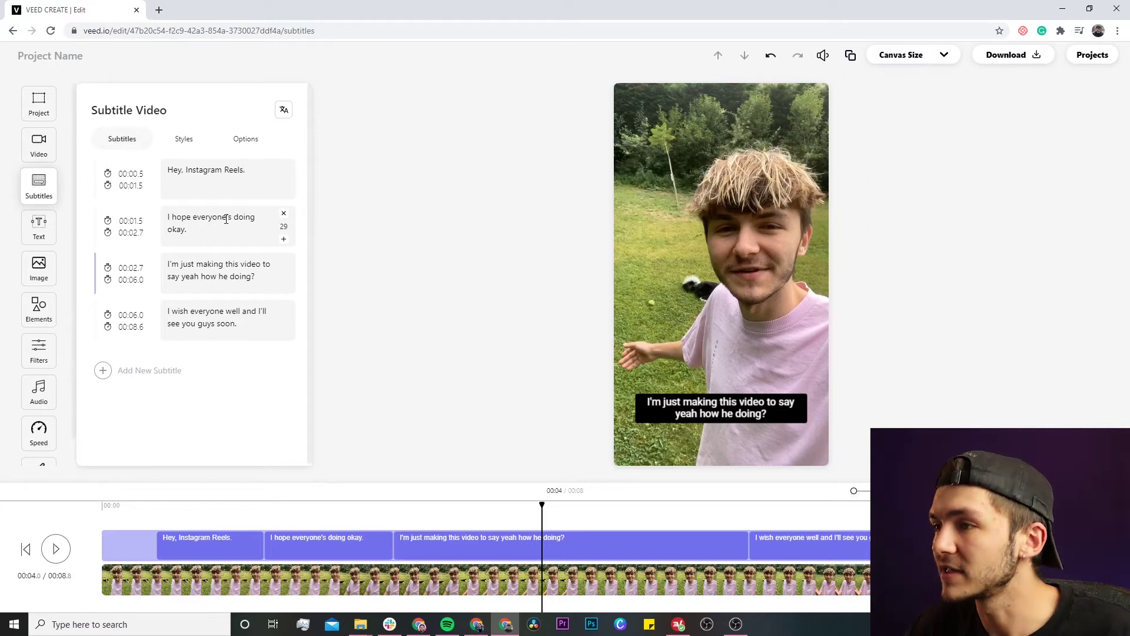
click(106, 508)
click(56, 548)
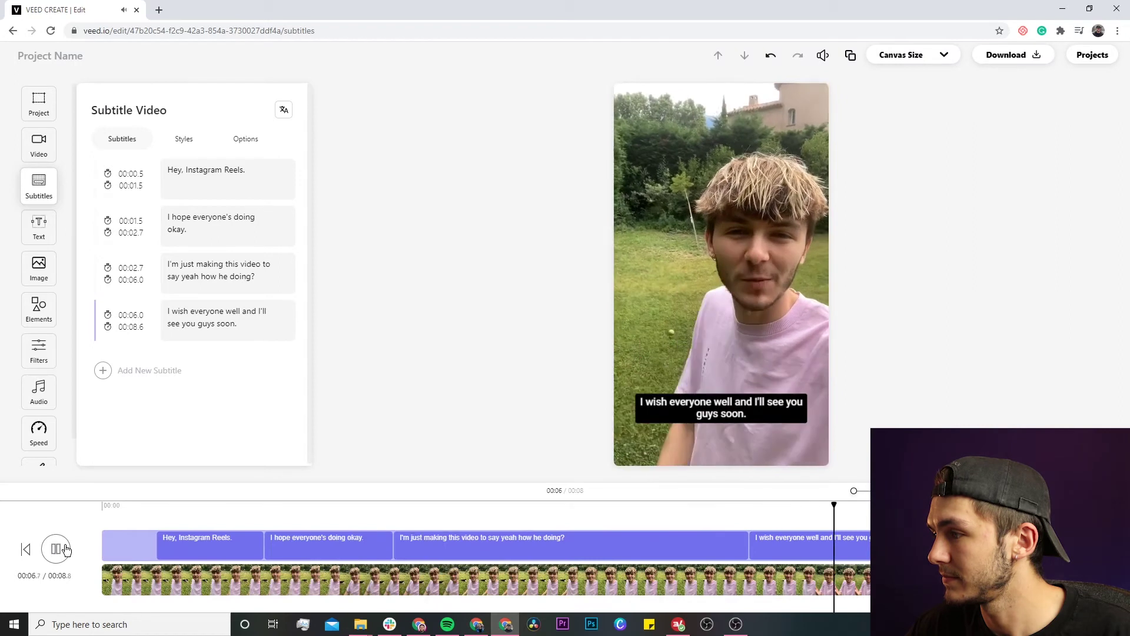
Fix the third subtitle to 'I'm just making this video to say, yeah, how's it going?' and replay it.
click(58, 549)
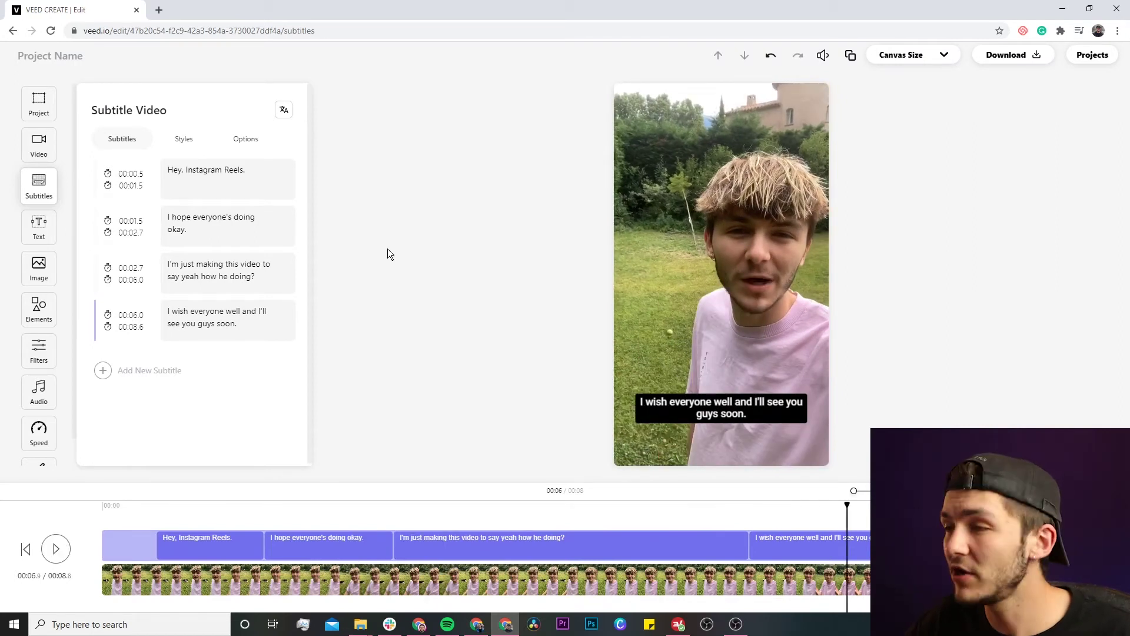
mouse_move(228, 270)
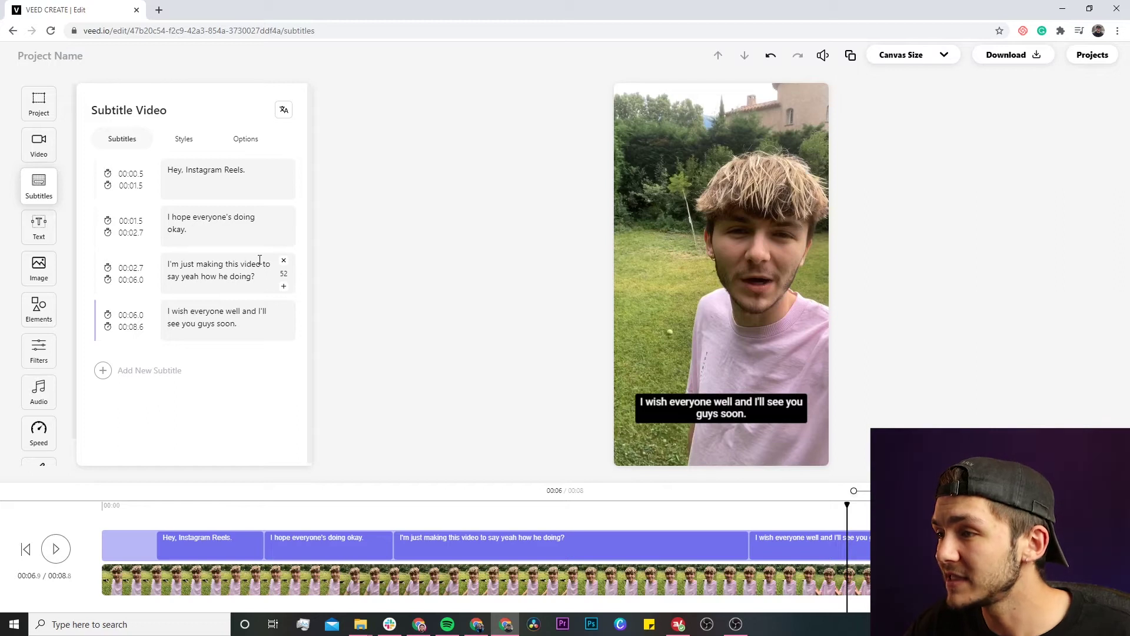
click(183, 276)
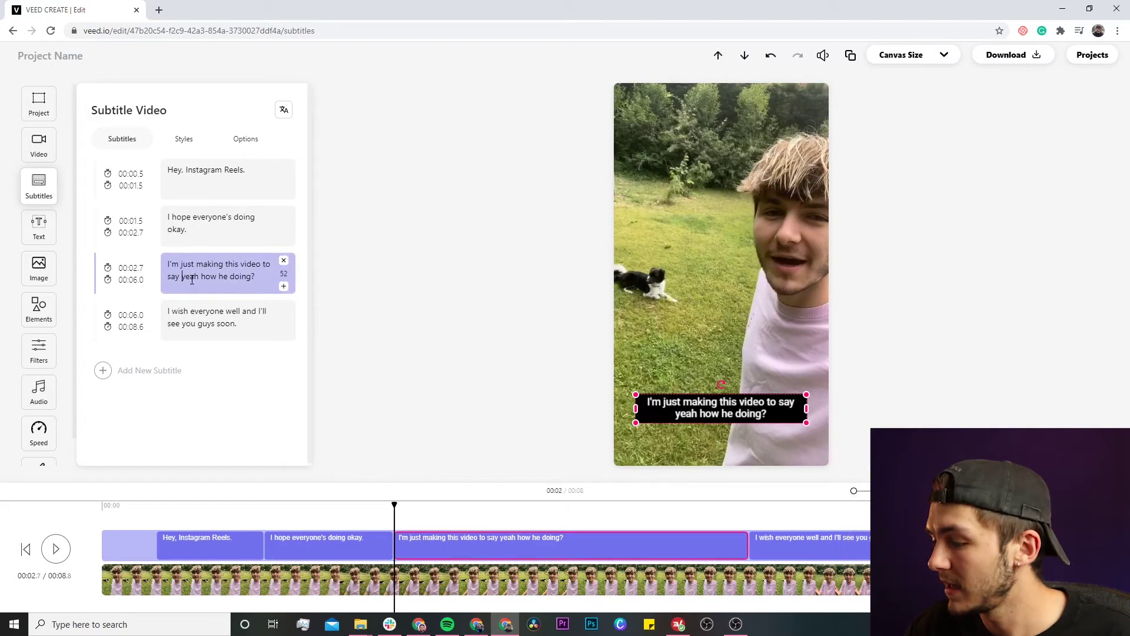
text(,)
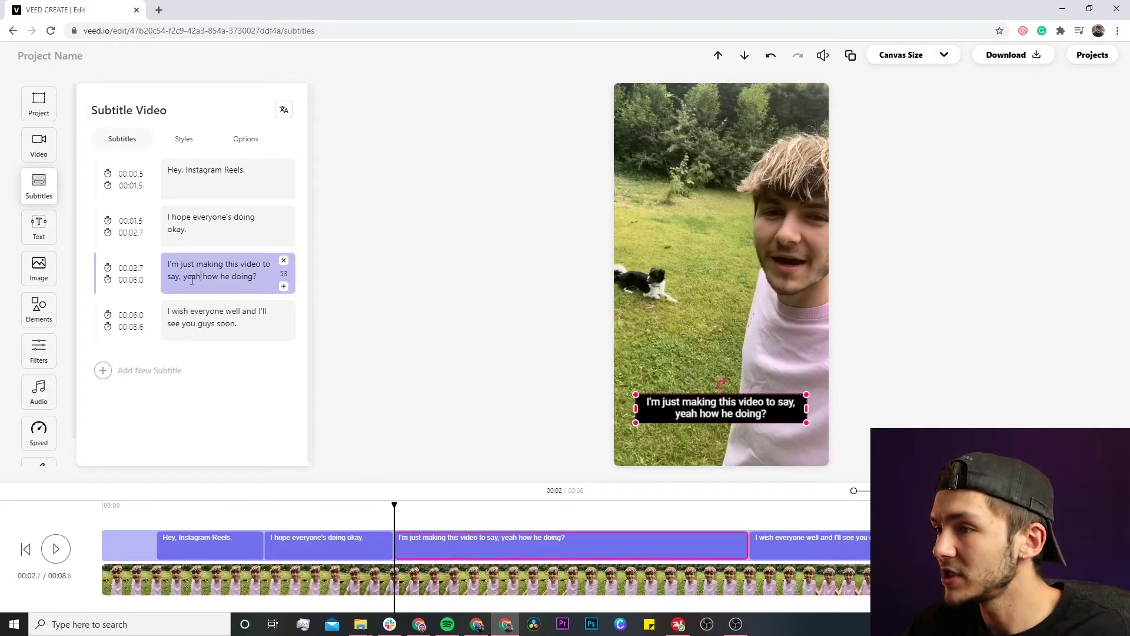
text(,)
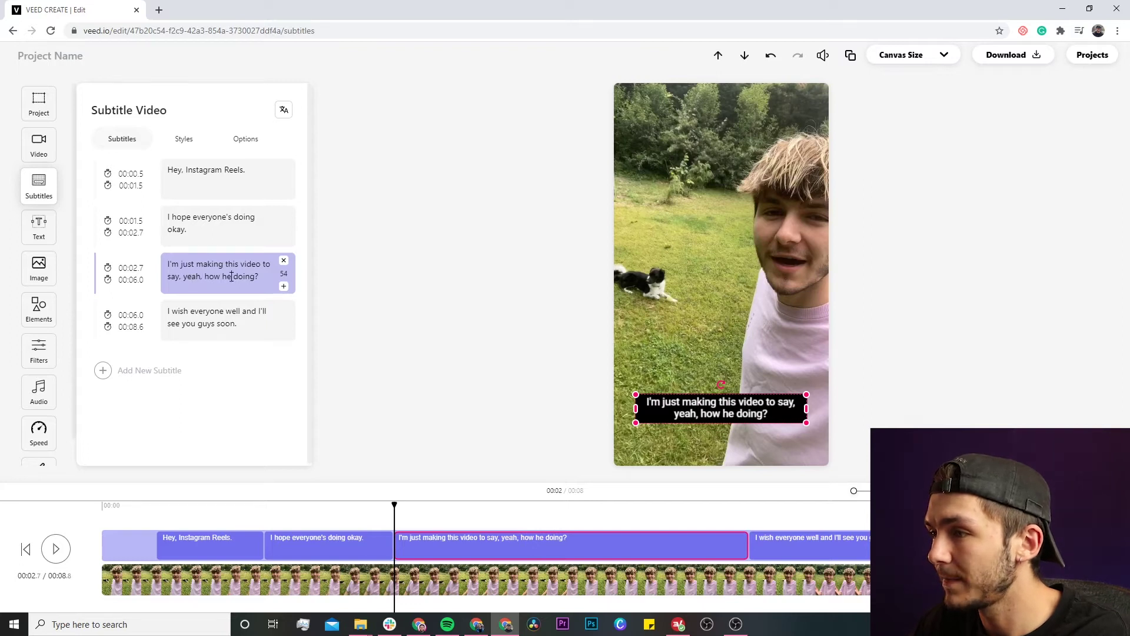
key(BackSpace)
key(BackSpace)
key(BackSpace)
text('s it)
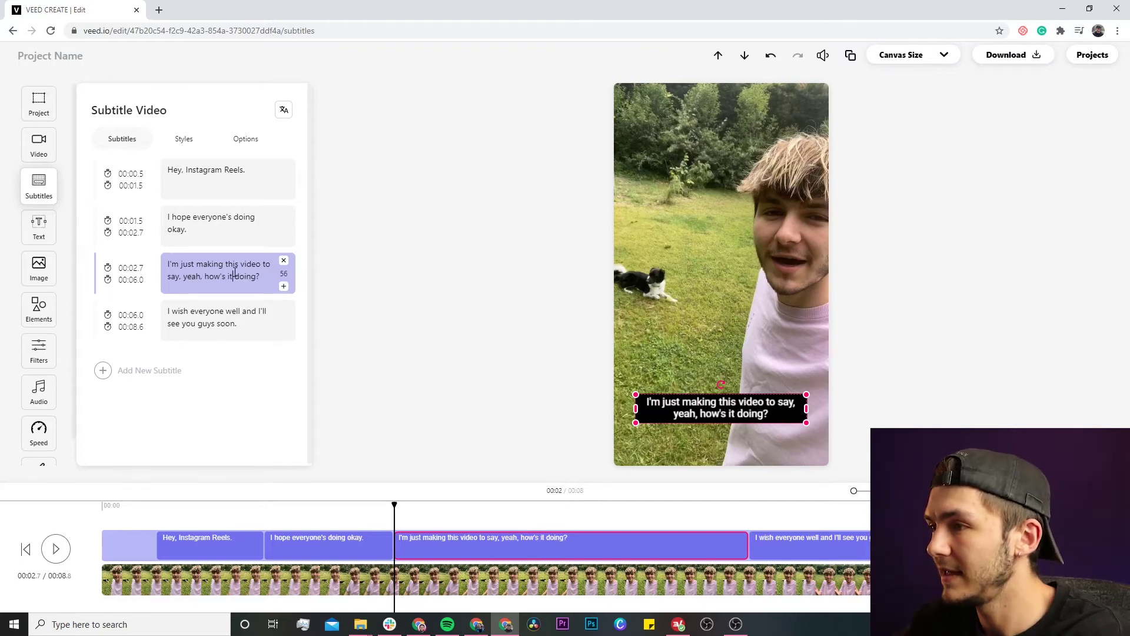
key(Delete)
text(g)
click(359, 509)
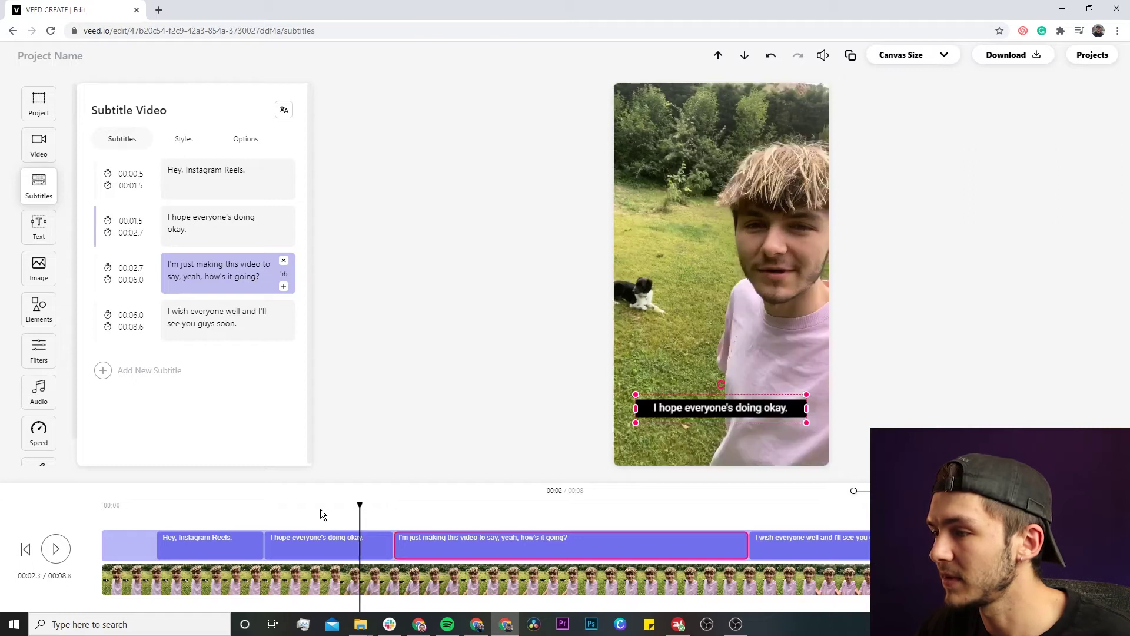
click(58, 550)
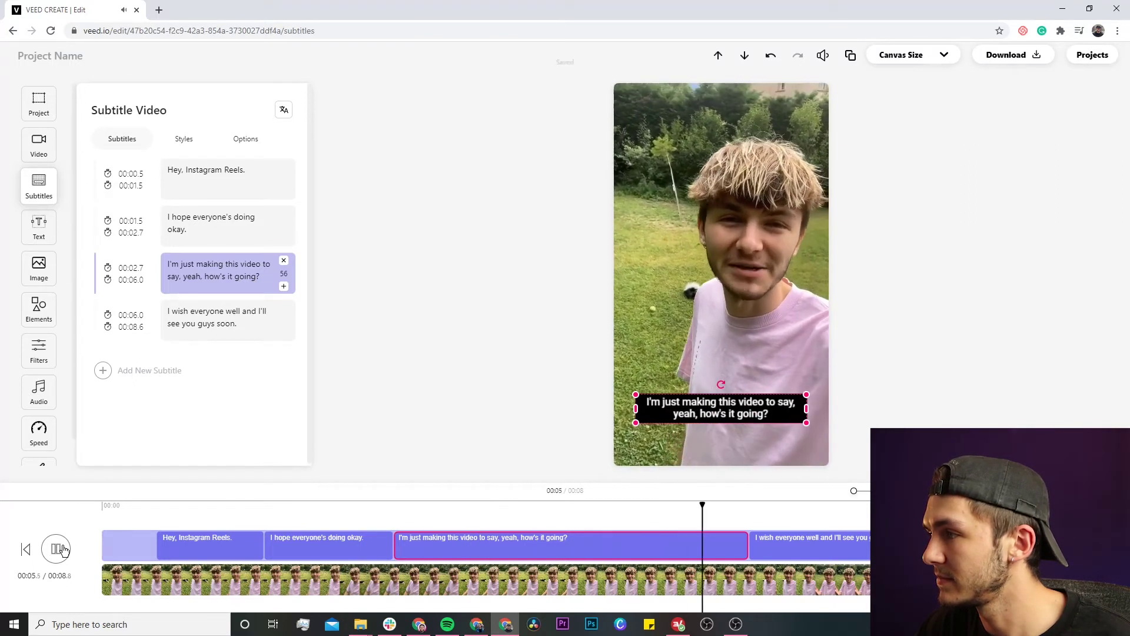
click(59, 548)
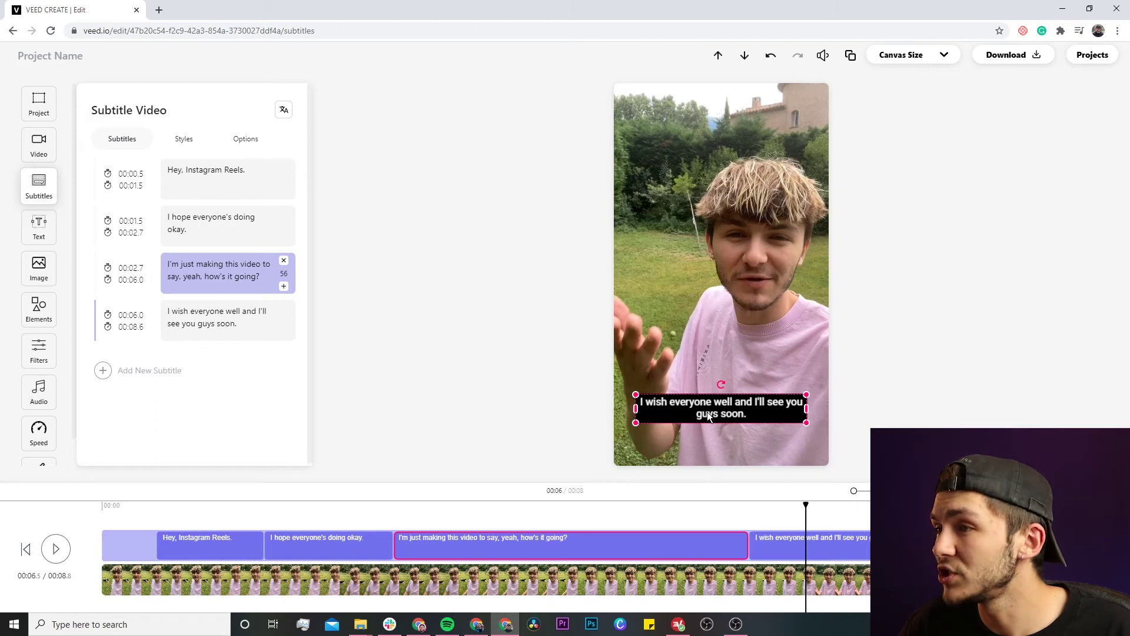
Try the Anton subtitle font, then revert to Roboto.
click(186, 140)
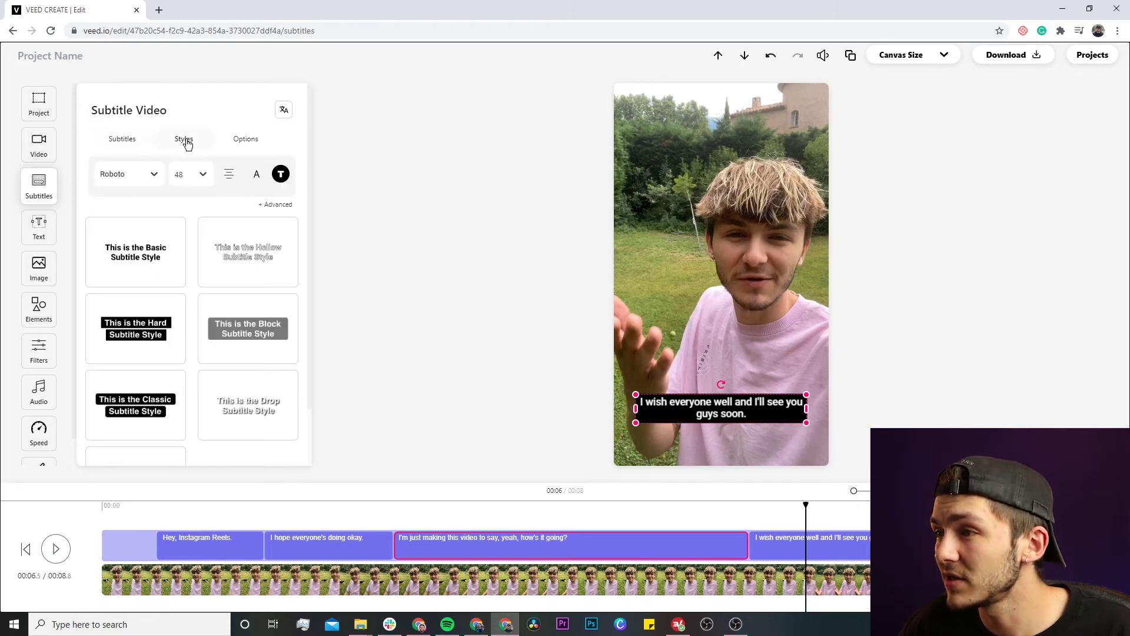
click(141, 175)
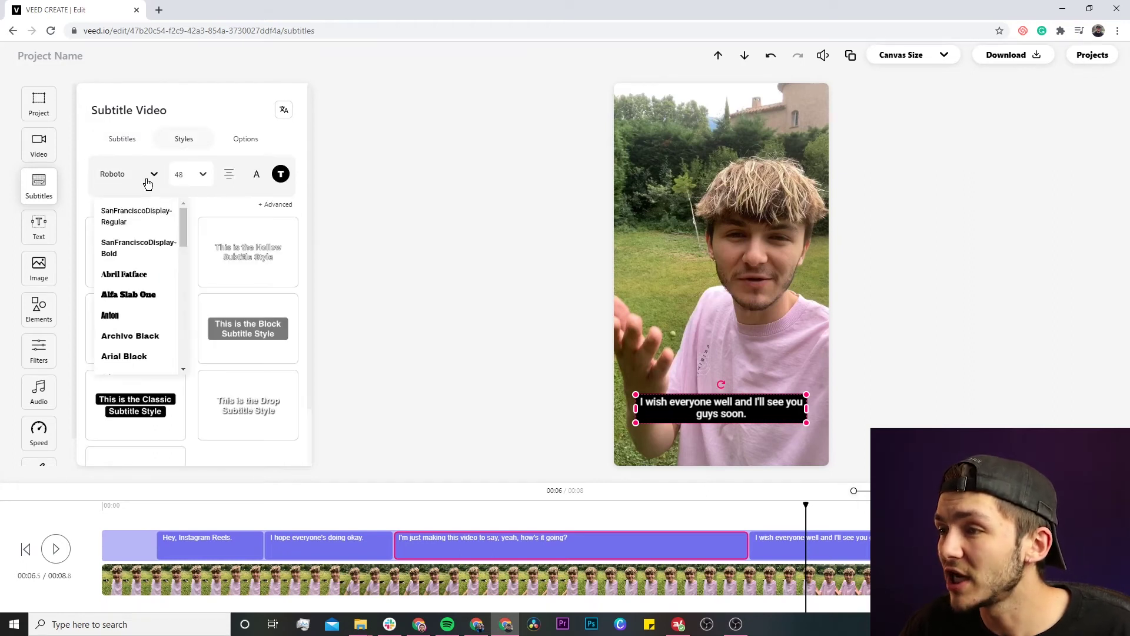
click(126, 314)
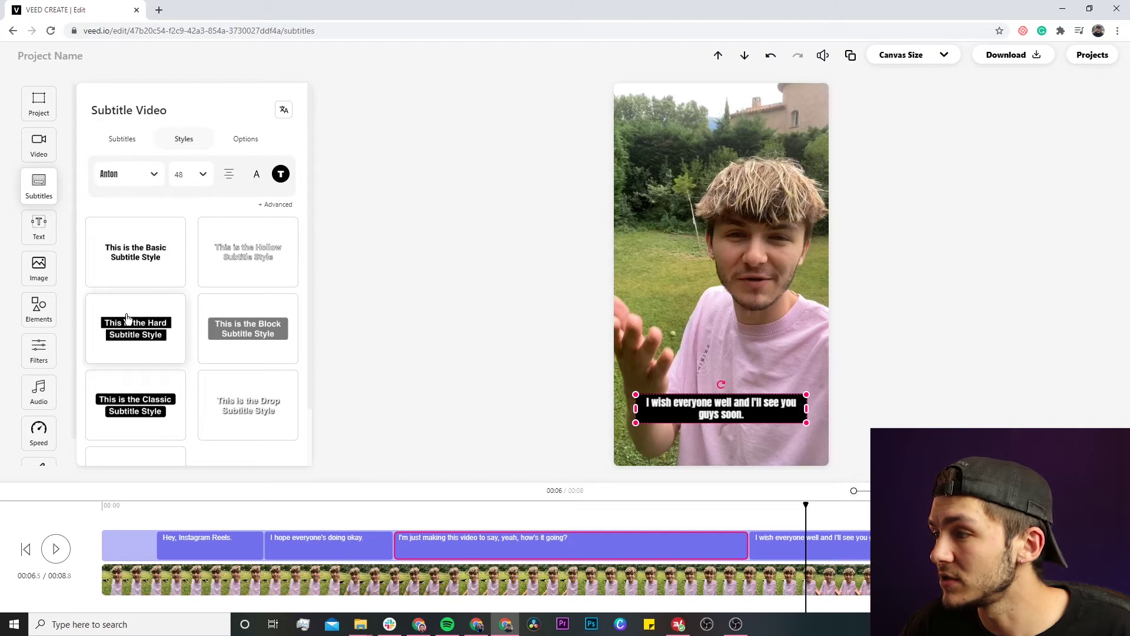
click(771, 55)
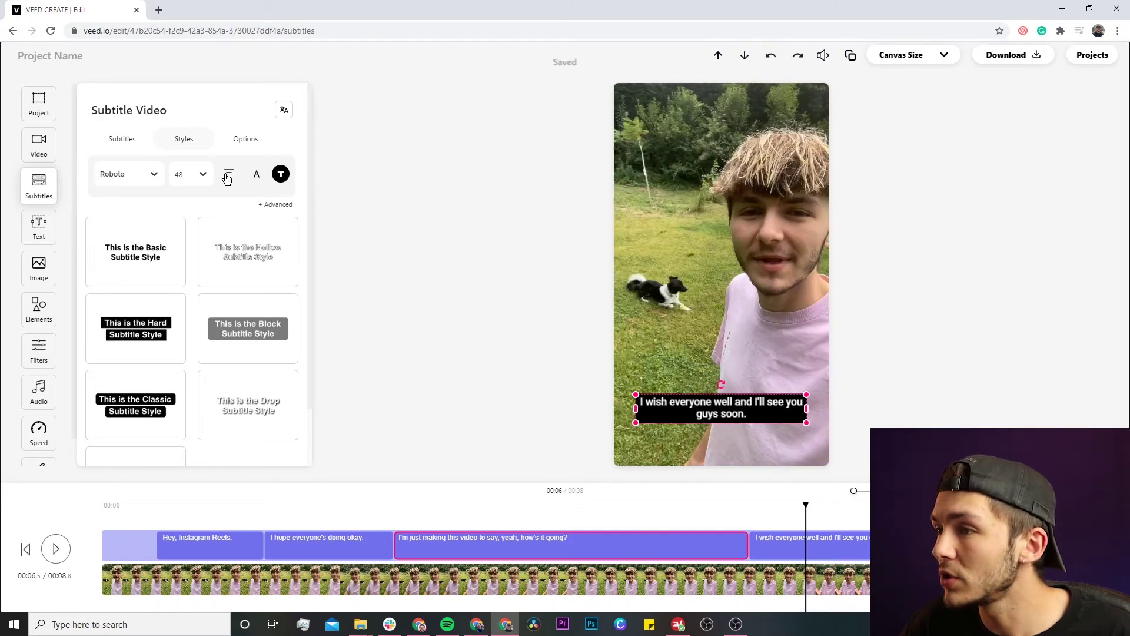
Make the subtitle text pink after briefly trying black, and preview the Drop style.
click(202, 174)
click(229, 183)
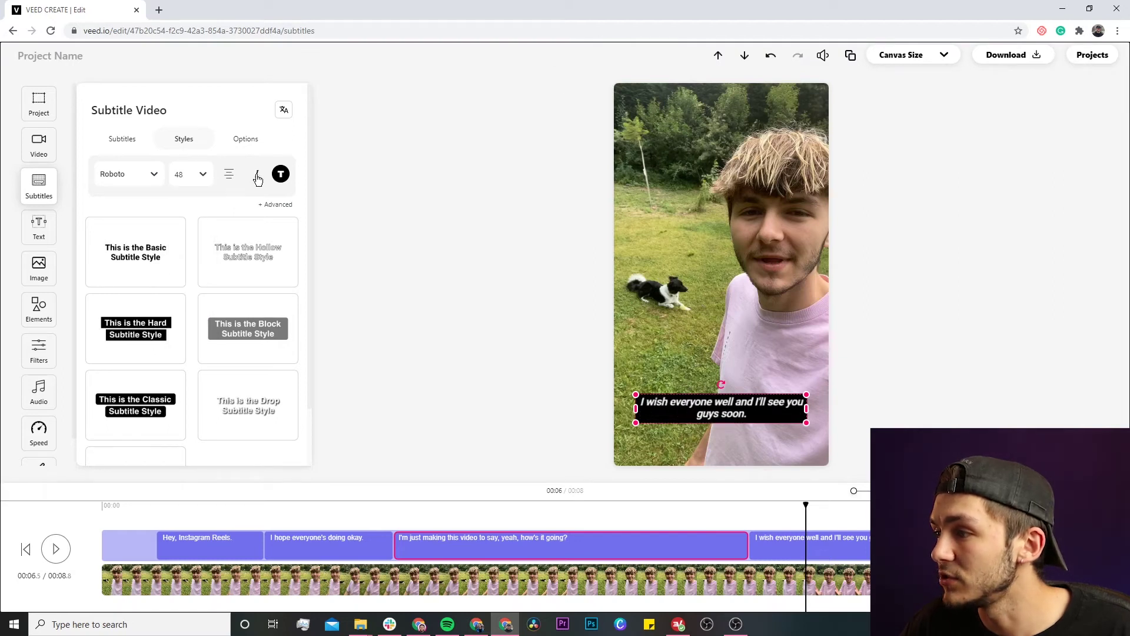
click(257, 175)
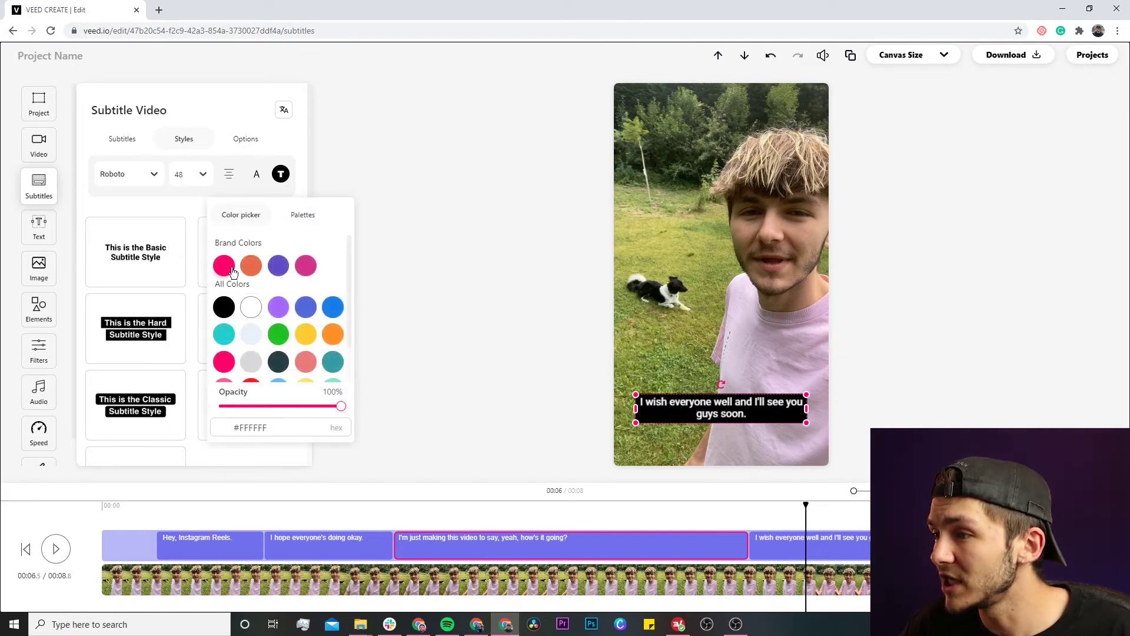
click(224, 307)
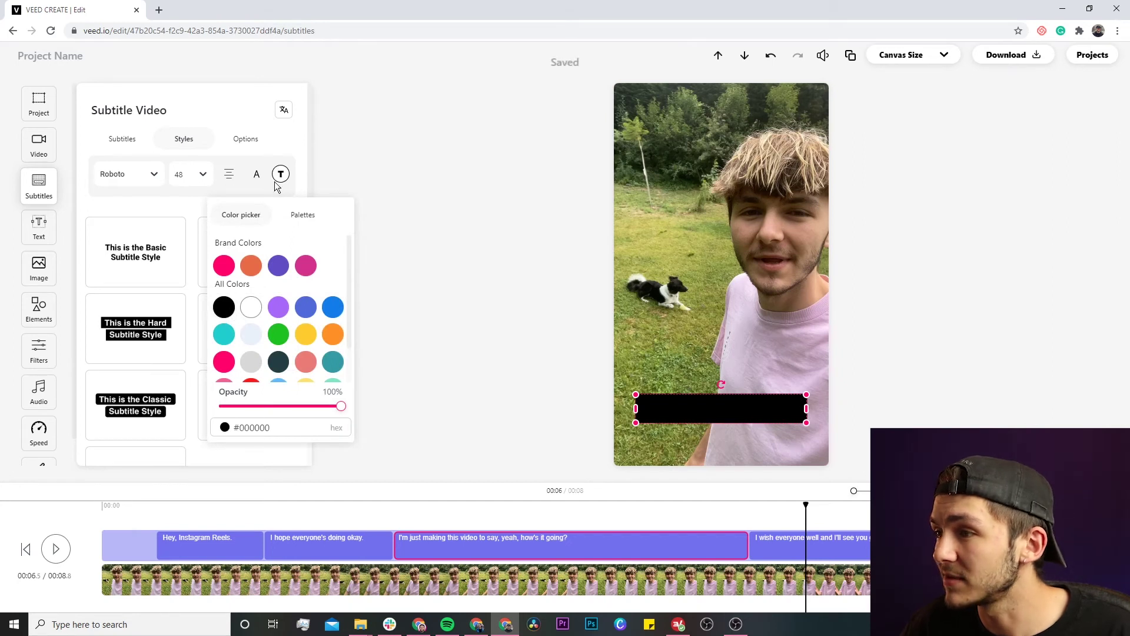
click(224, 266)
click(287, 156)
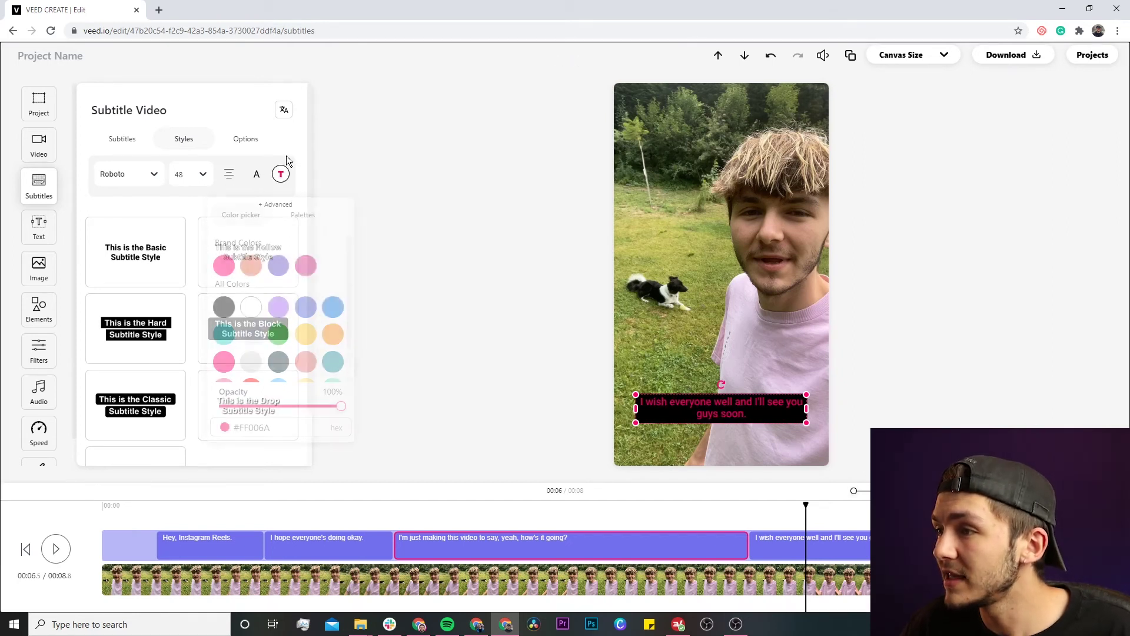
click(265, 349)
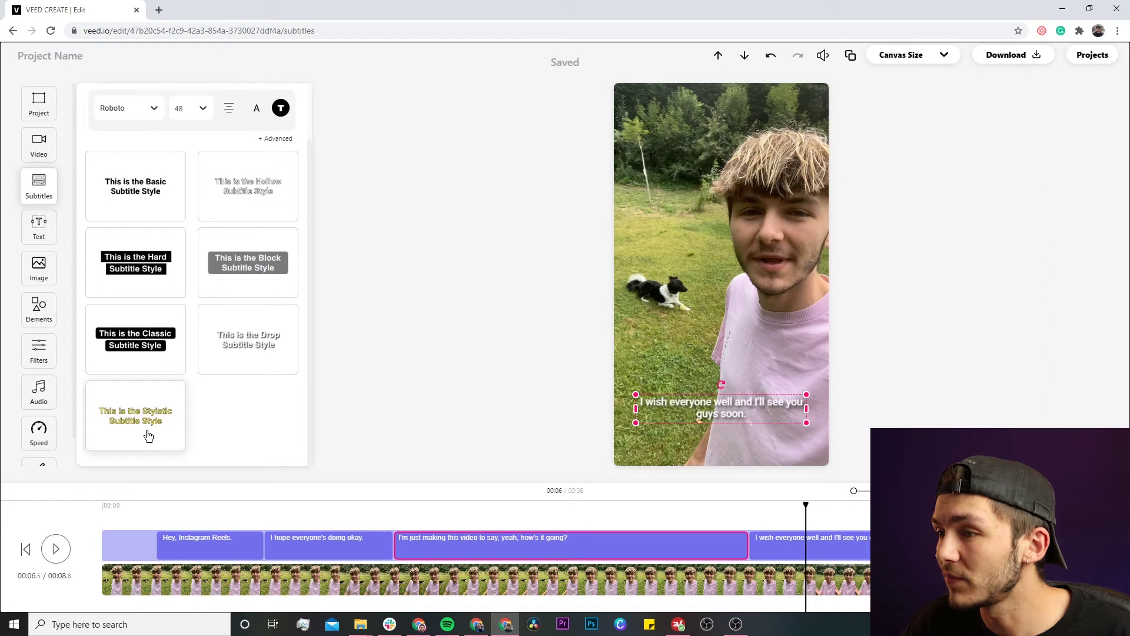
Apply the Block subtitle style after trying Stylistic and Drop.
click(142, 423)
click(256, 340)
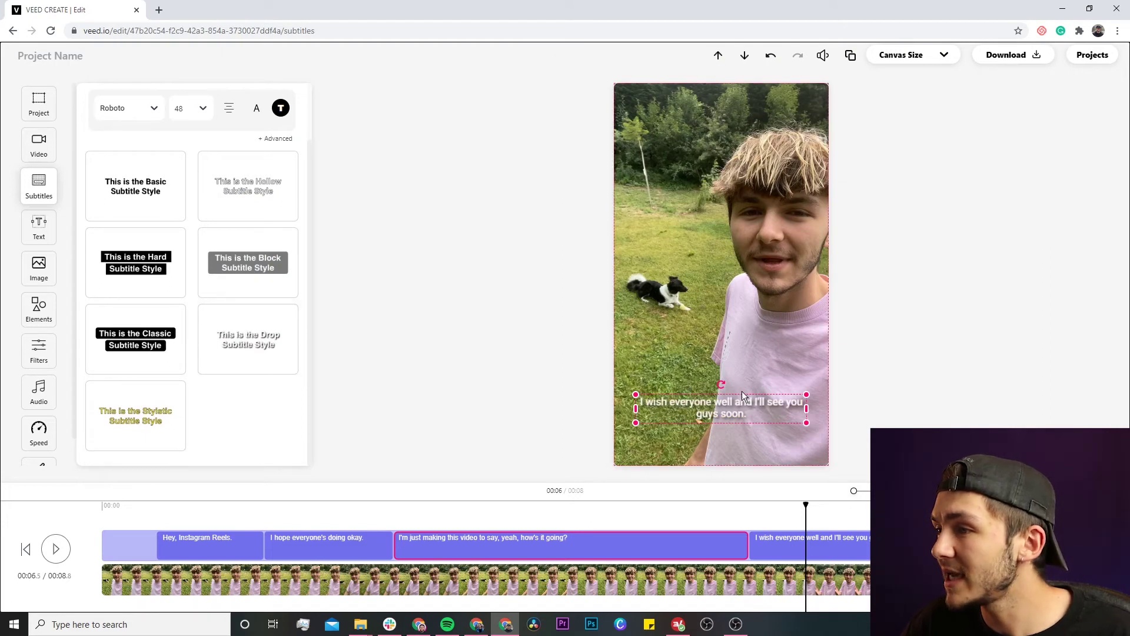
click(247, 262)
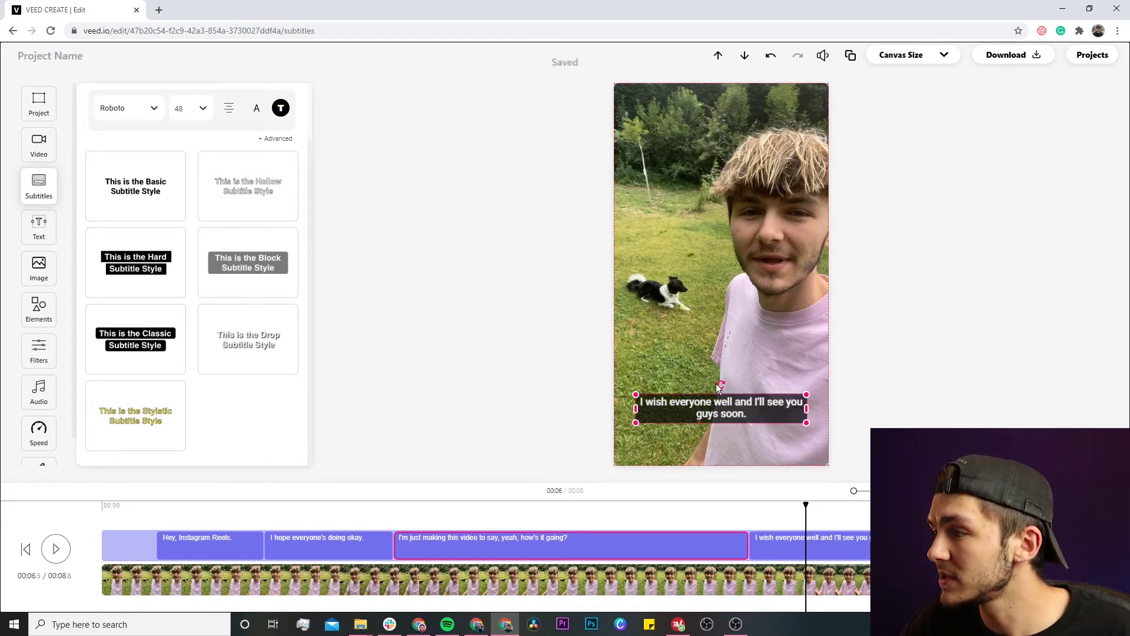
Move the subtitles to chest height in the frame and return to the start.
drag(714, 409, 719, 116)
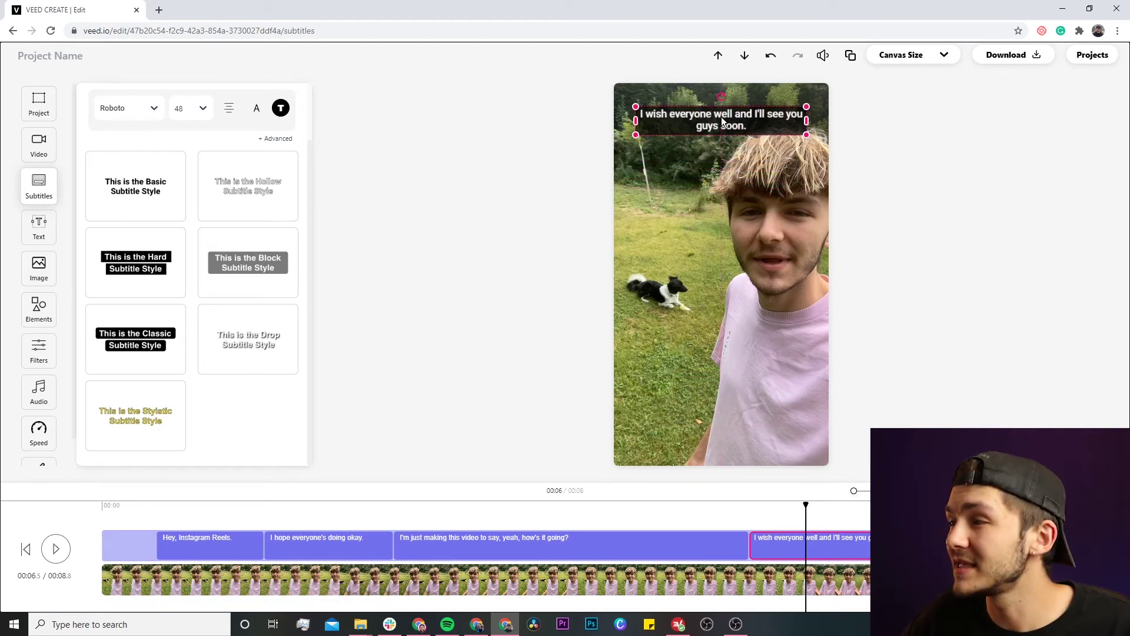
drag(722, 117, 713, 198)
drag(703, 271, 704, 449)
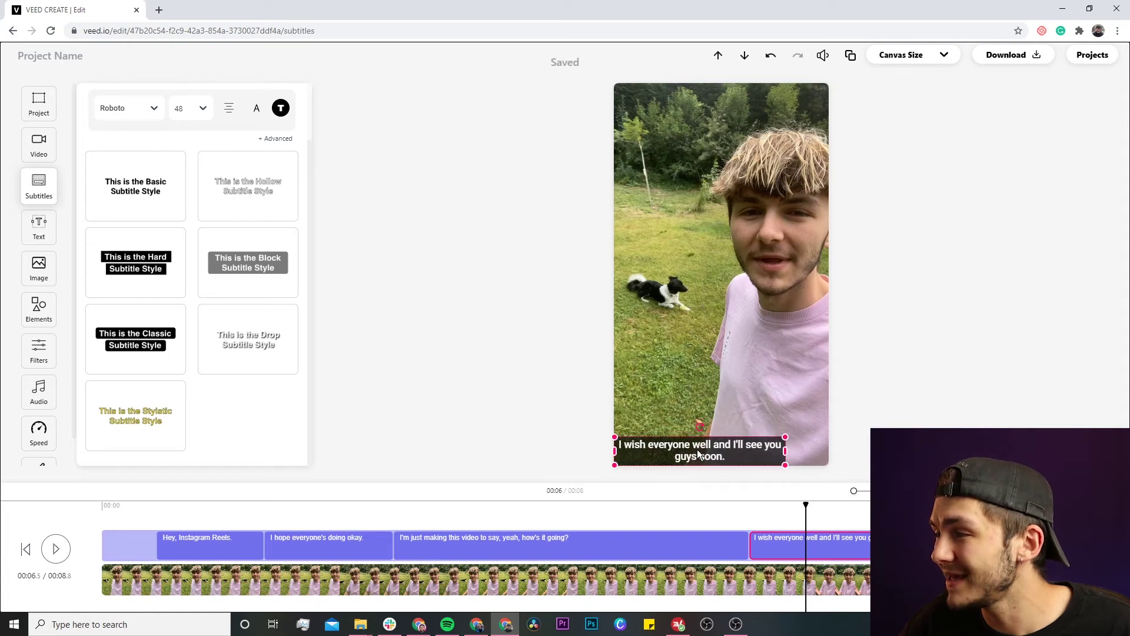
drag(700, 453, 720, 370)
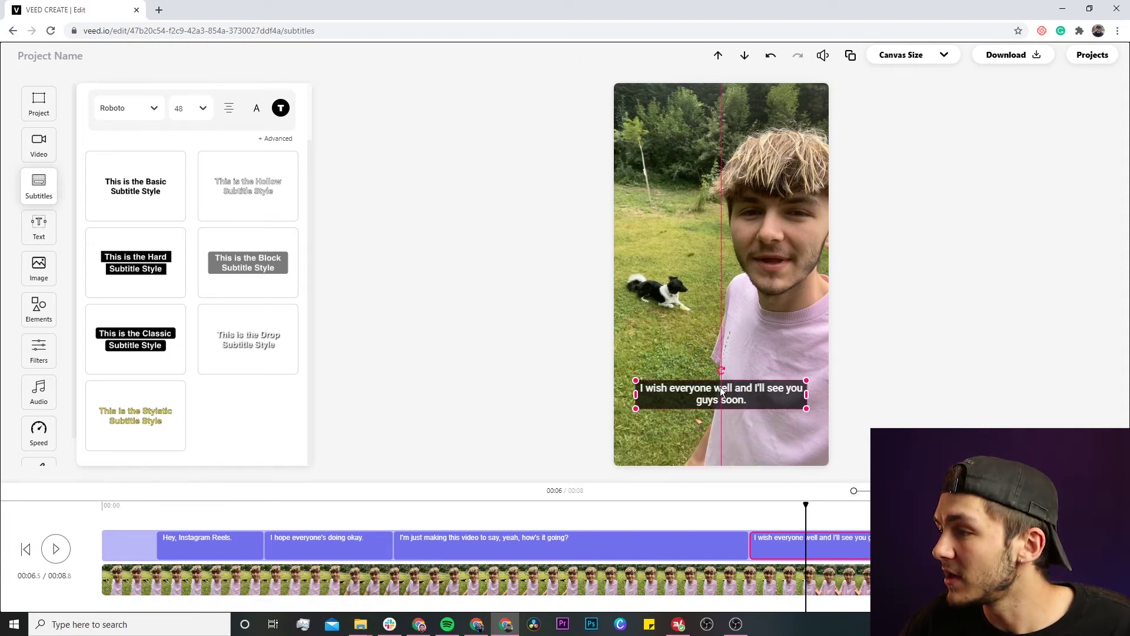
click(137, 508)
Replay and pause at 0:04, then tilt the subtitle slightly and narrow its box.
click(57, 548)
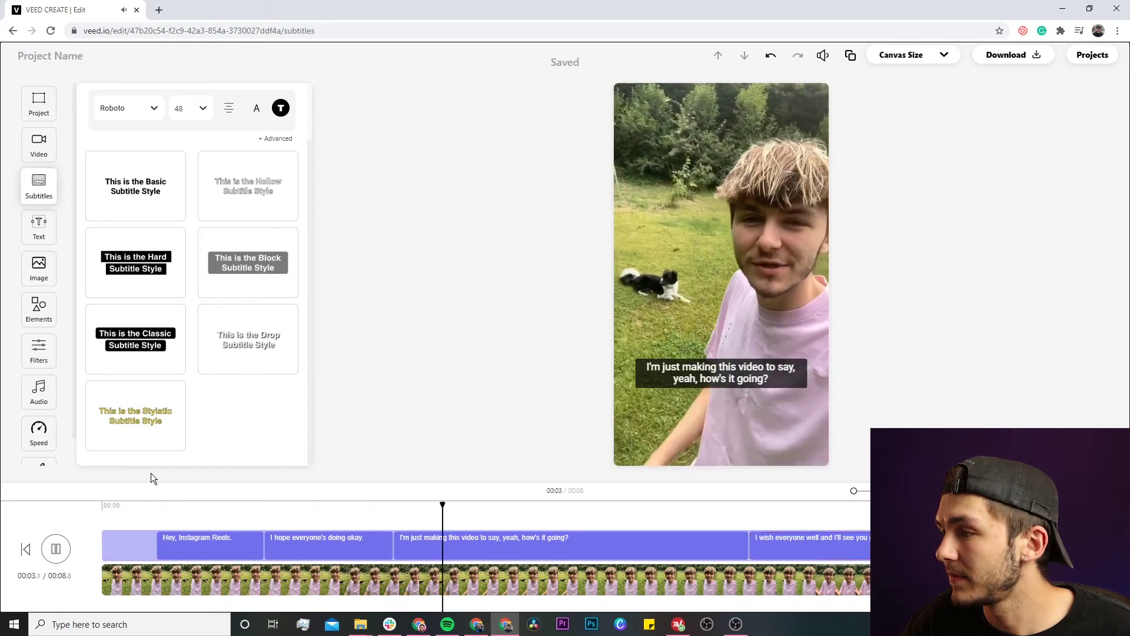
click(54, 550)
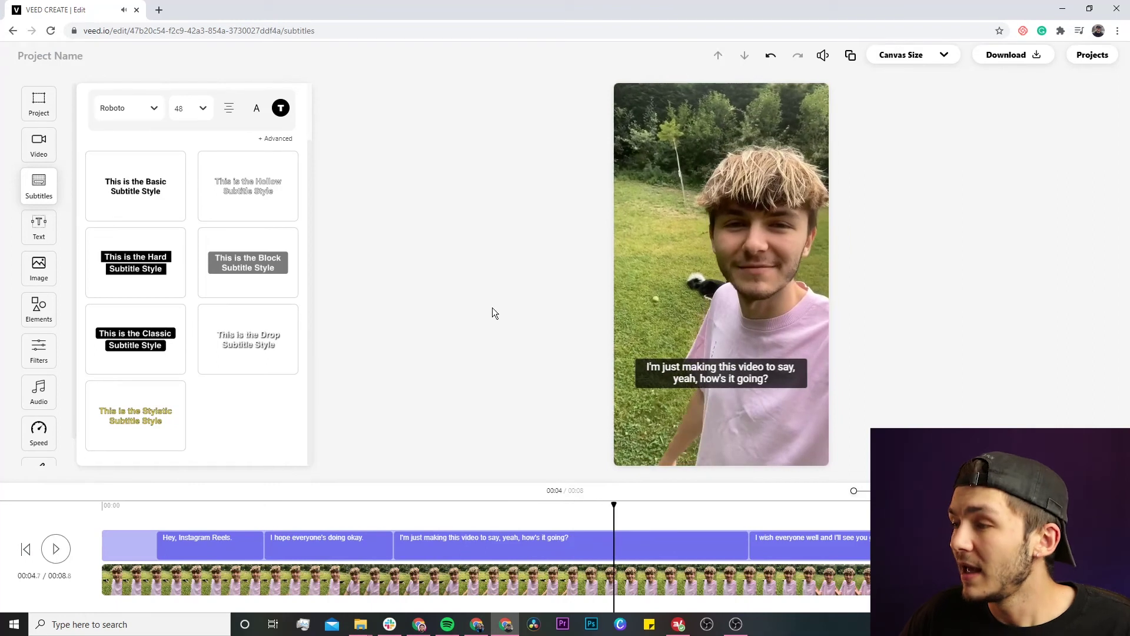
click(693, 375)
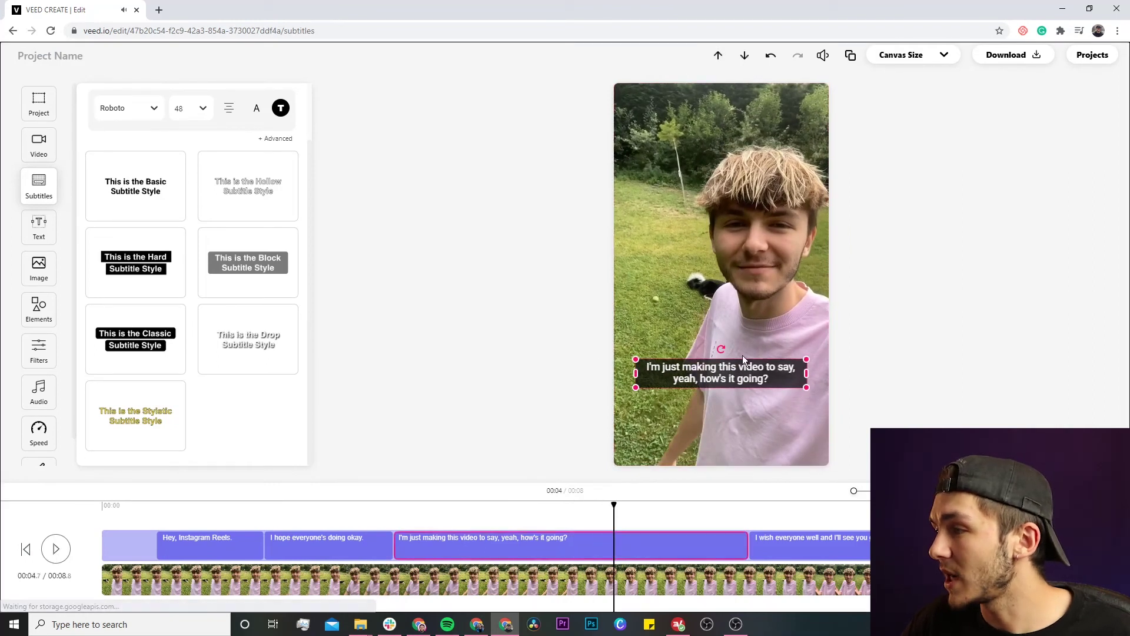
drag(720, 348, 724, 341)
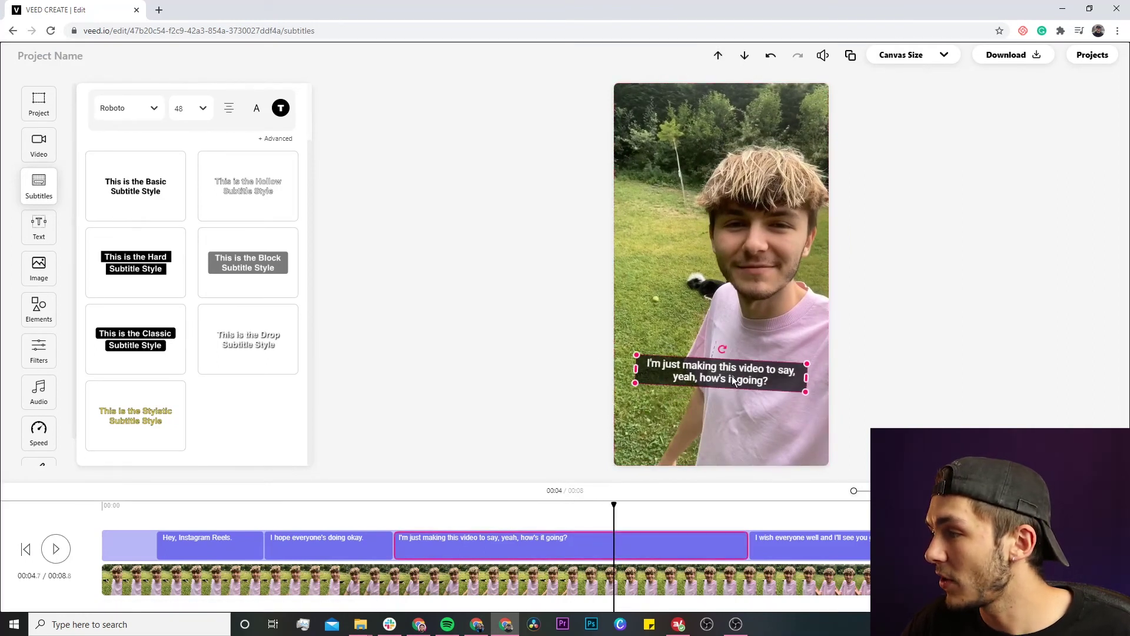
drag(806, 378, 790, 377)
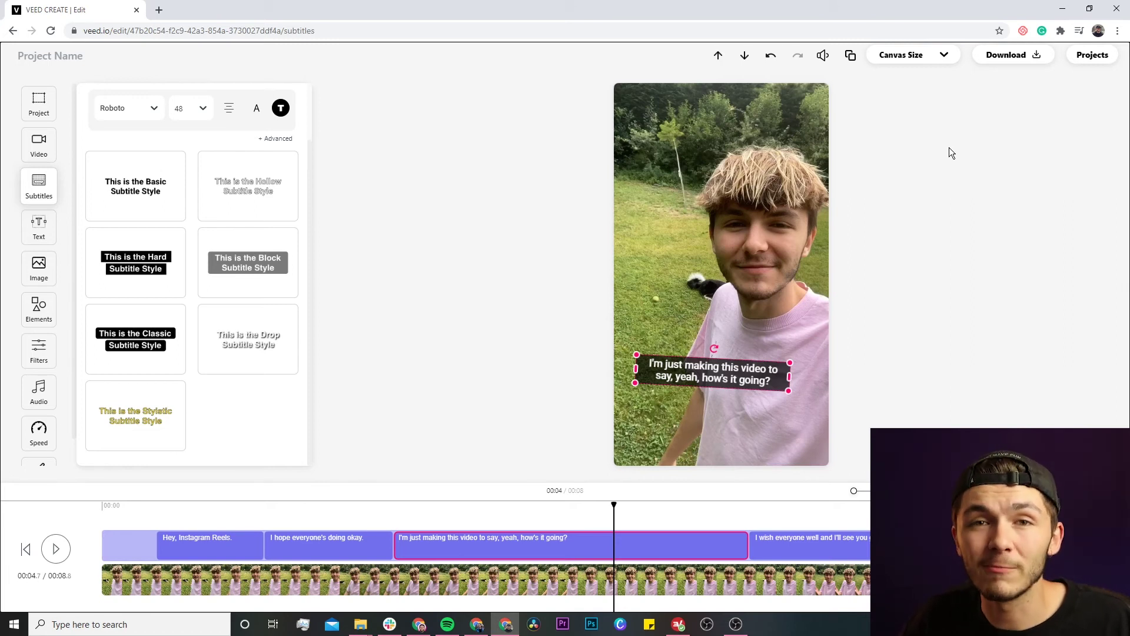
Switch the canvas size to YouTube 16:9, then to Story 9:16.
click(940, 59)
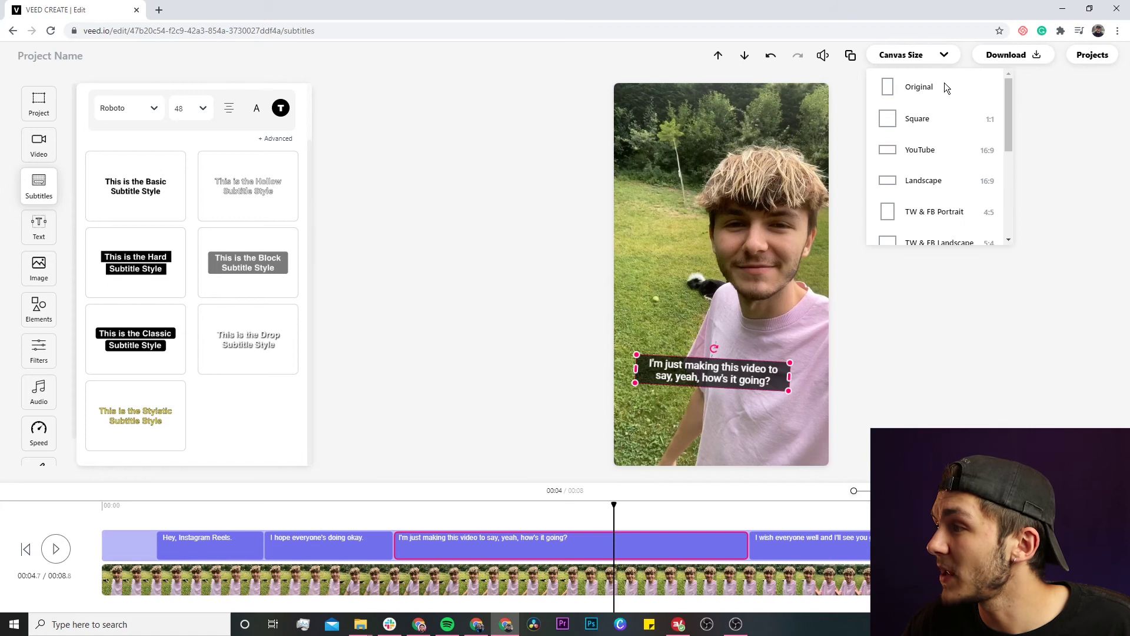
mouse_move(1006, 107)
mouse_down()
mouse_move(1010, 148)
mouse_move(1010, 121)
mouse_up()
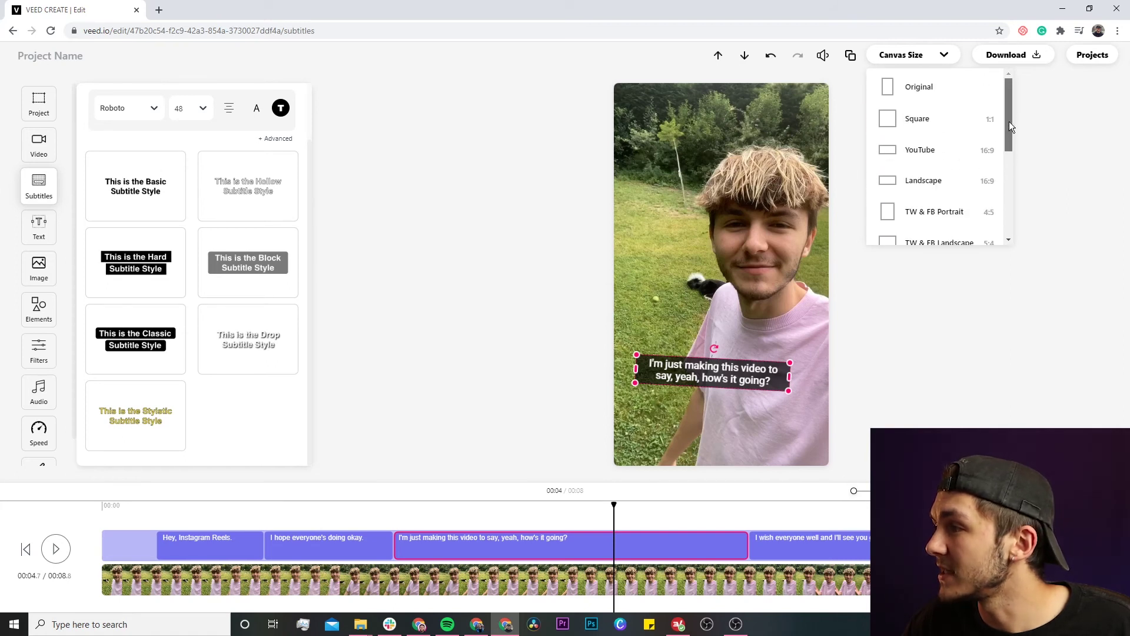
click(942, 149)
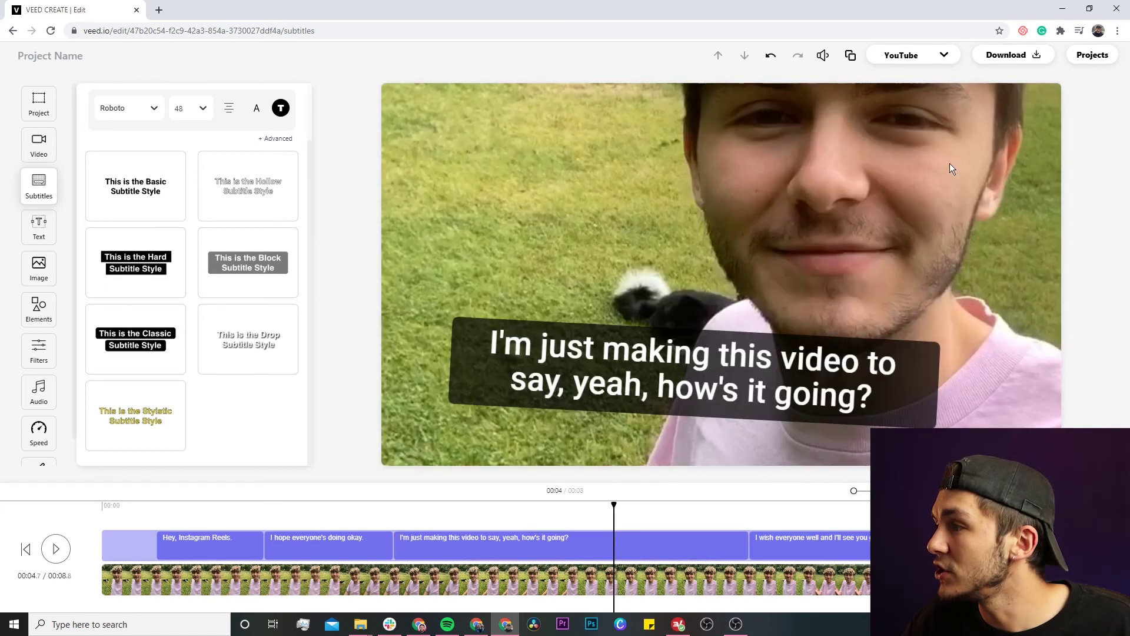
click(943, 56)
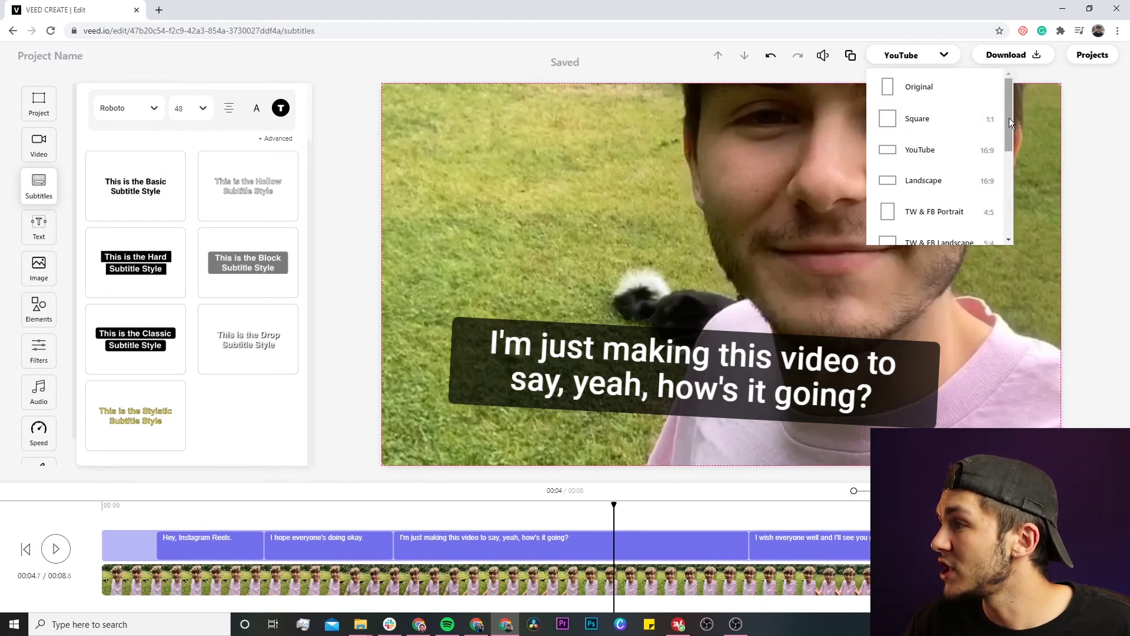
drag(1009, 117, 1009, 166)
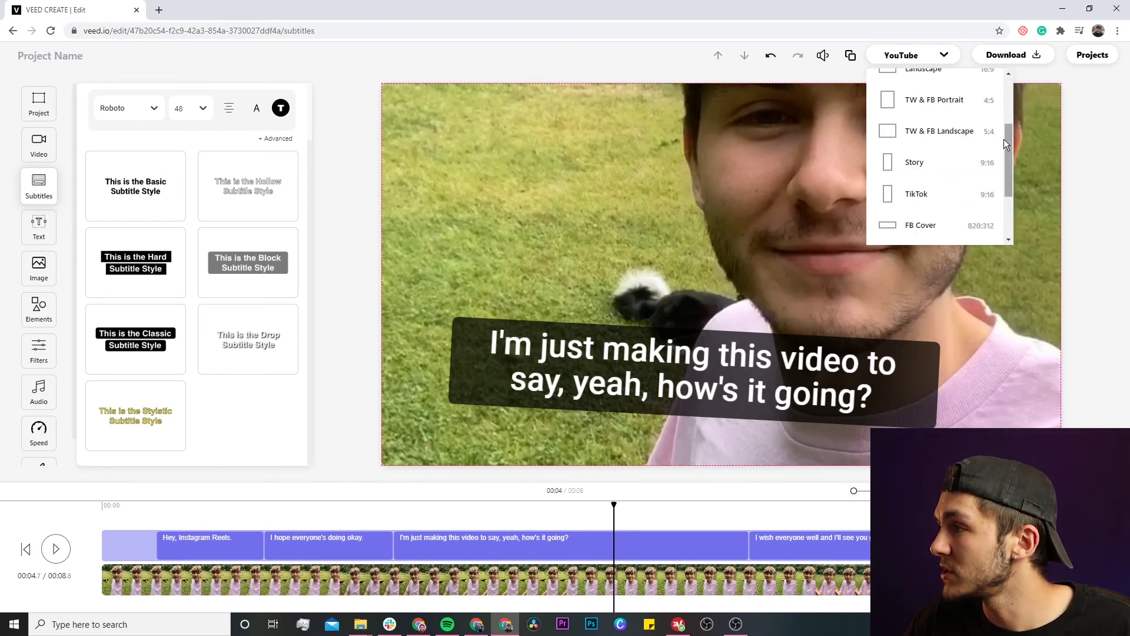
click(923, 163)
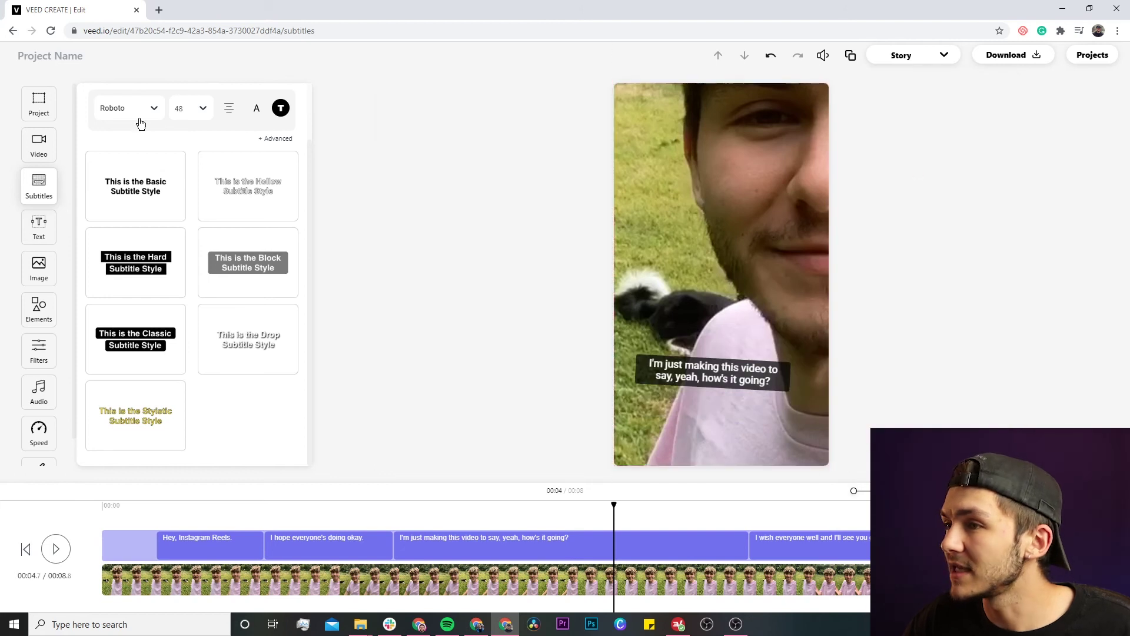
Fit the video to the Story frame and start rendering it for download.
click(39, 145)
click(267, 112)
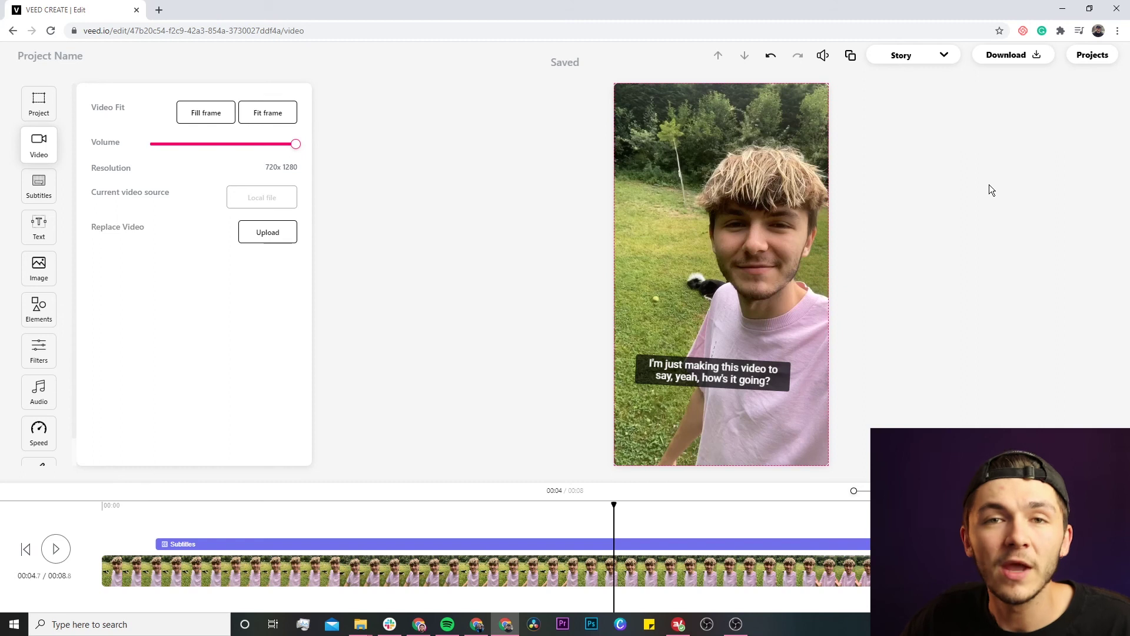
click(1013, 55)
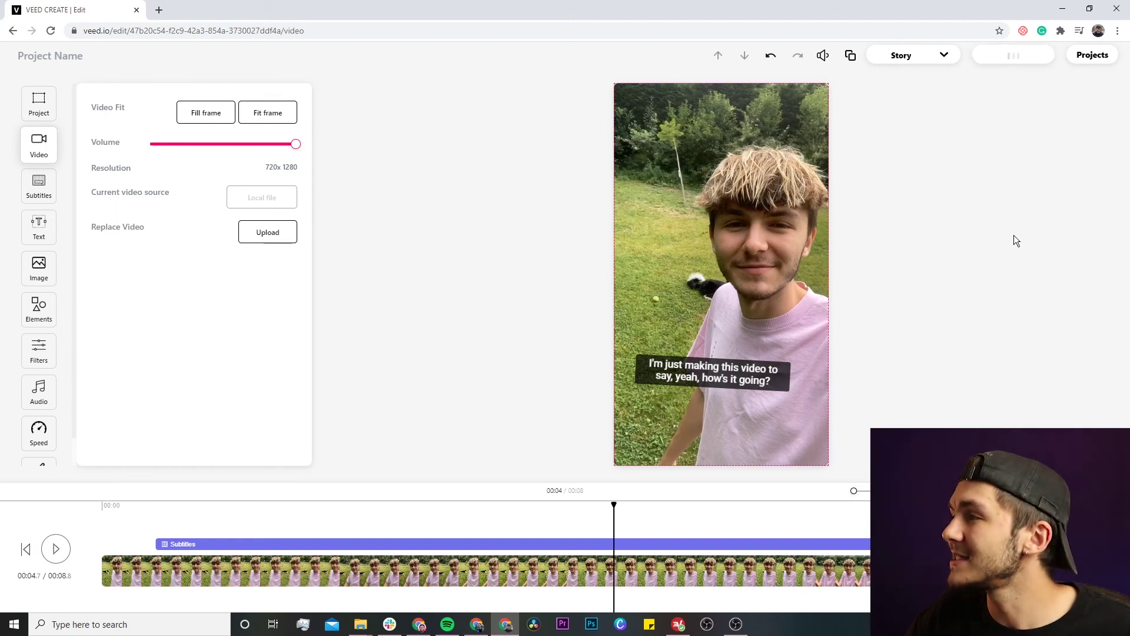